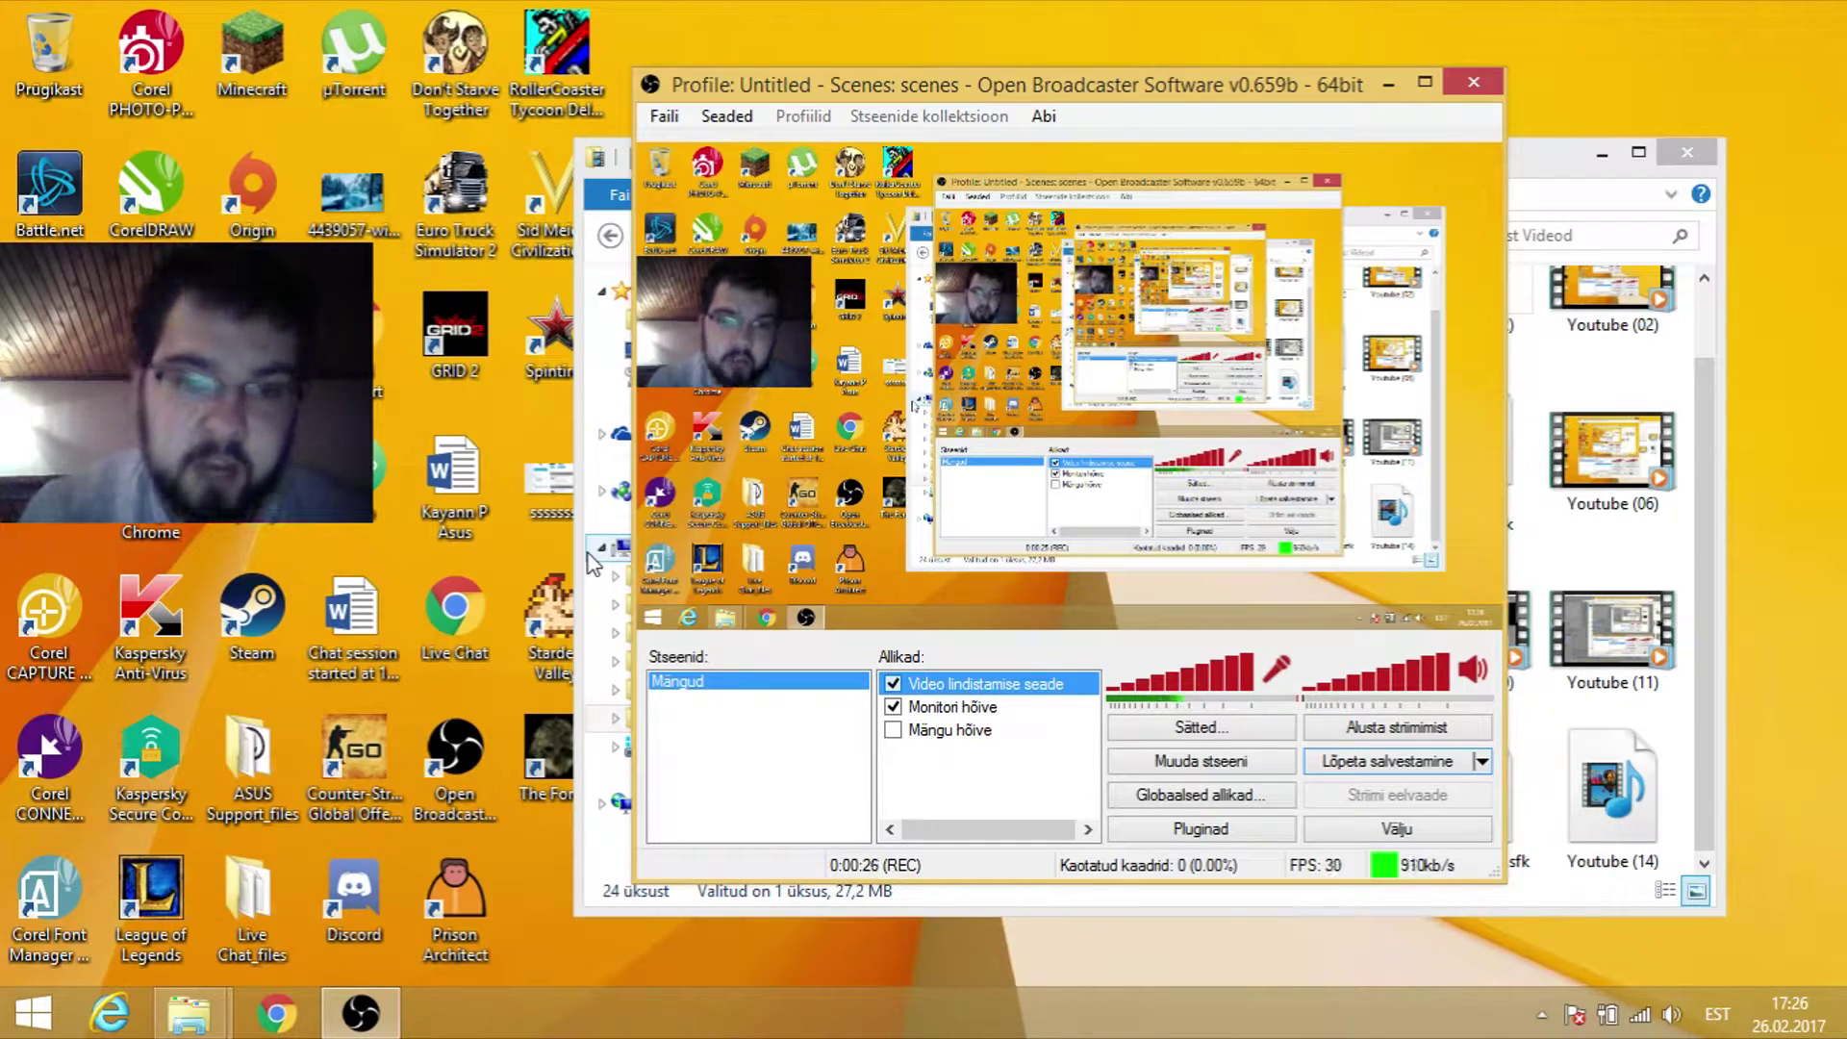
Launch Vegas Pro 13.0 (64-bit) from a Start search for 'vegas' and minimize OBS
click(5, 1031)
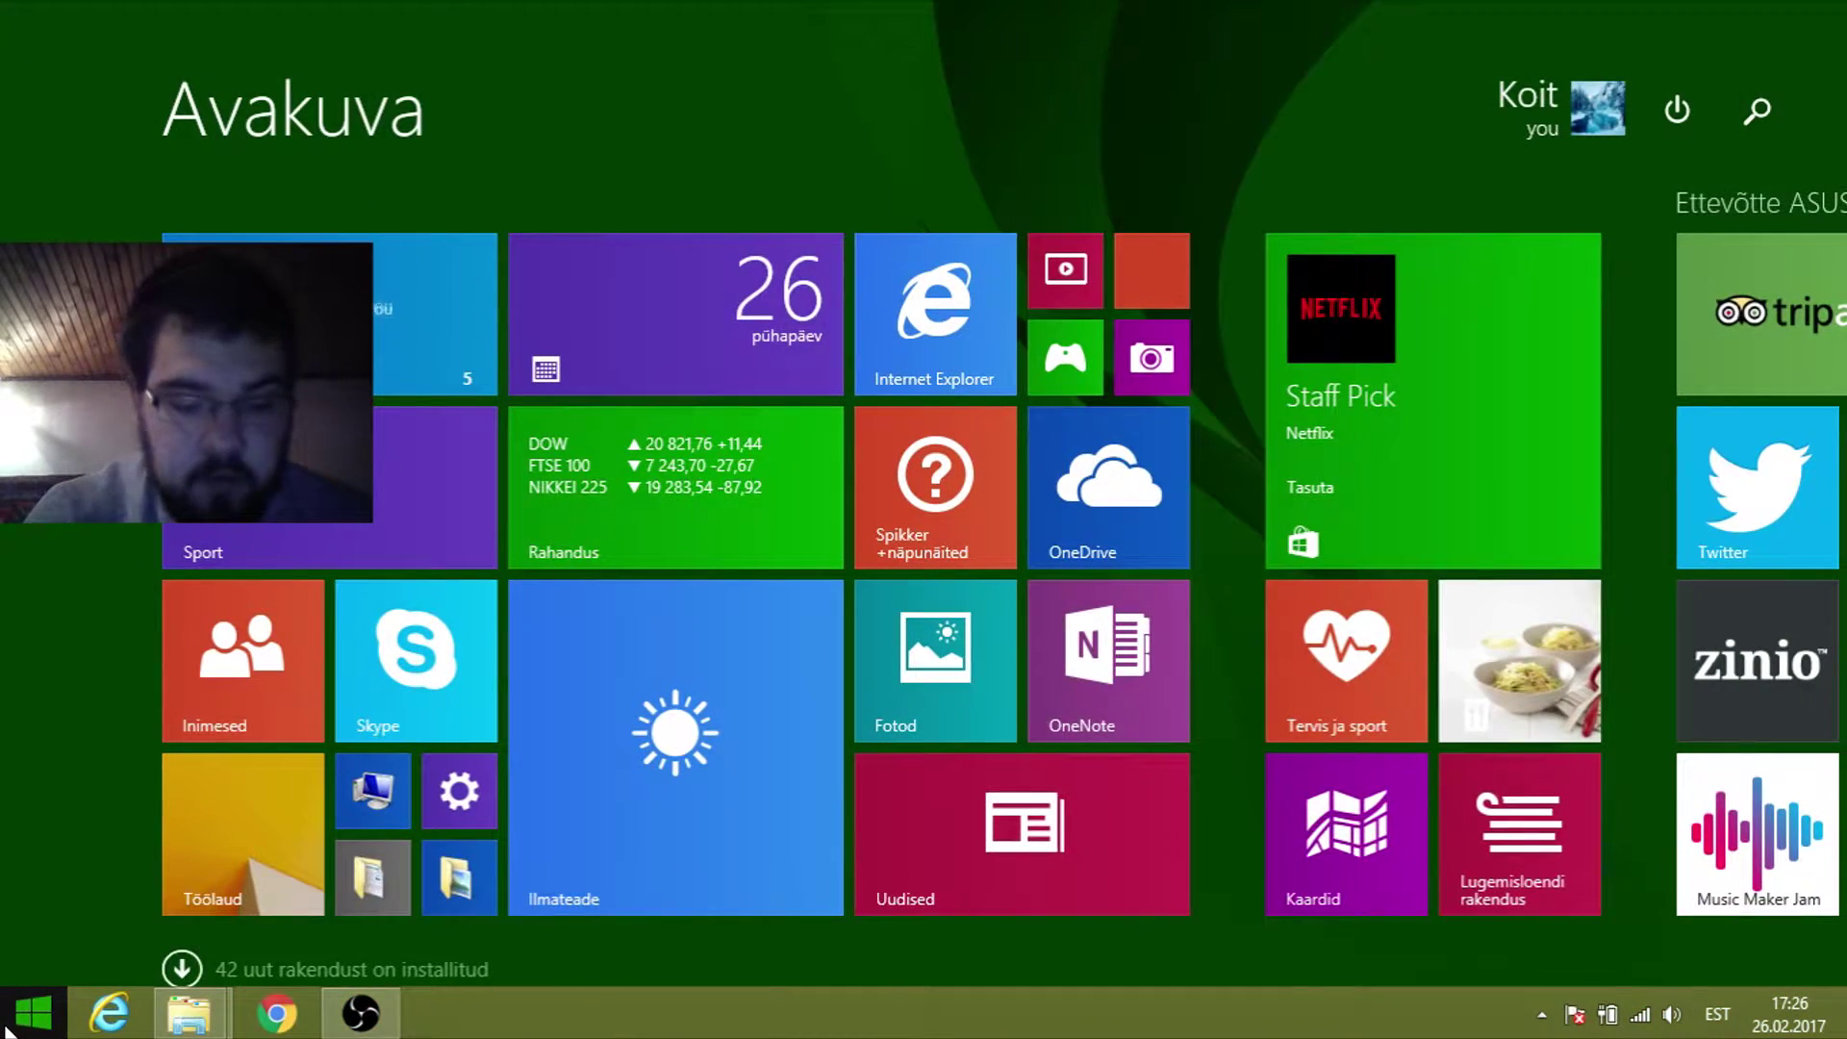
text(vegas Pro 13.0 (64-bit)
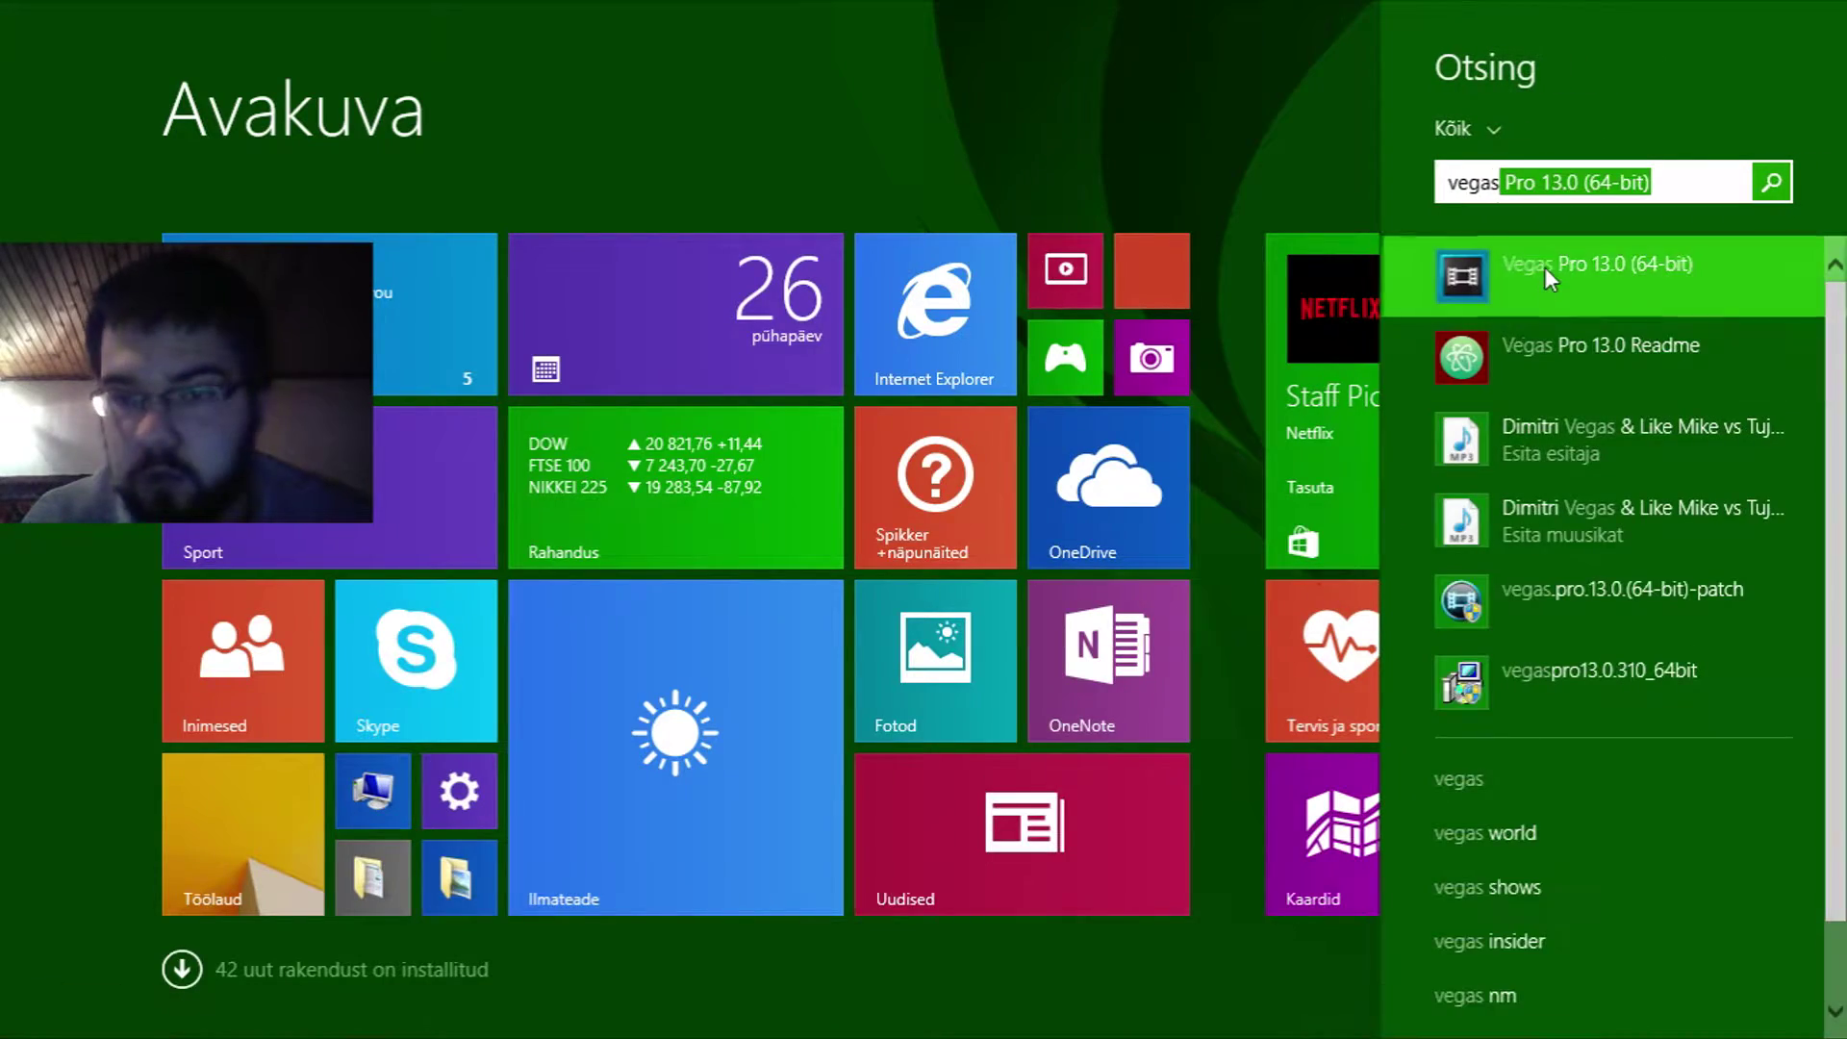
click(1544, 268)
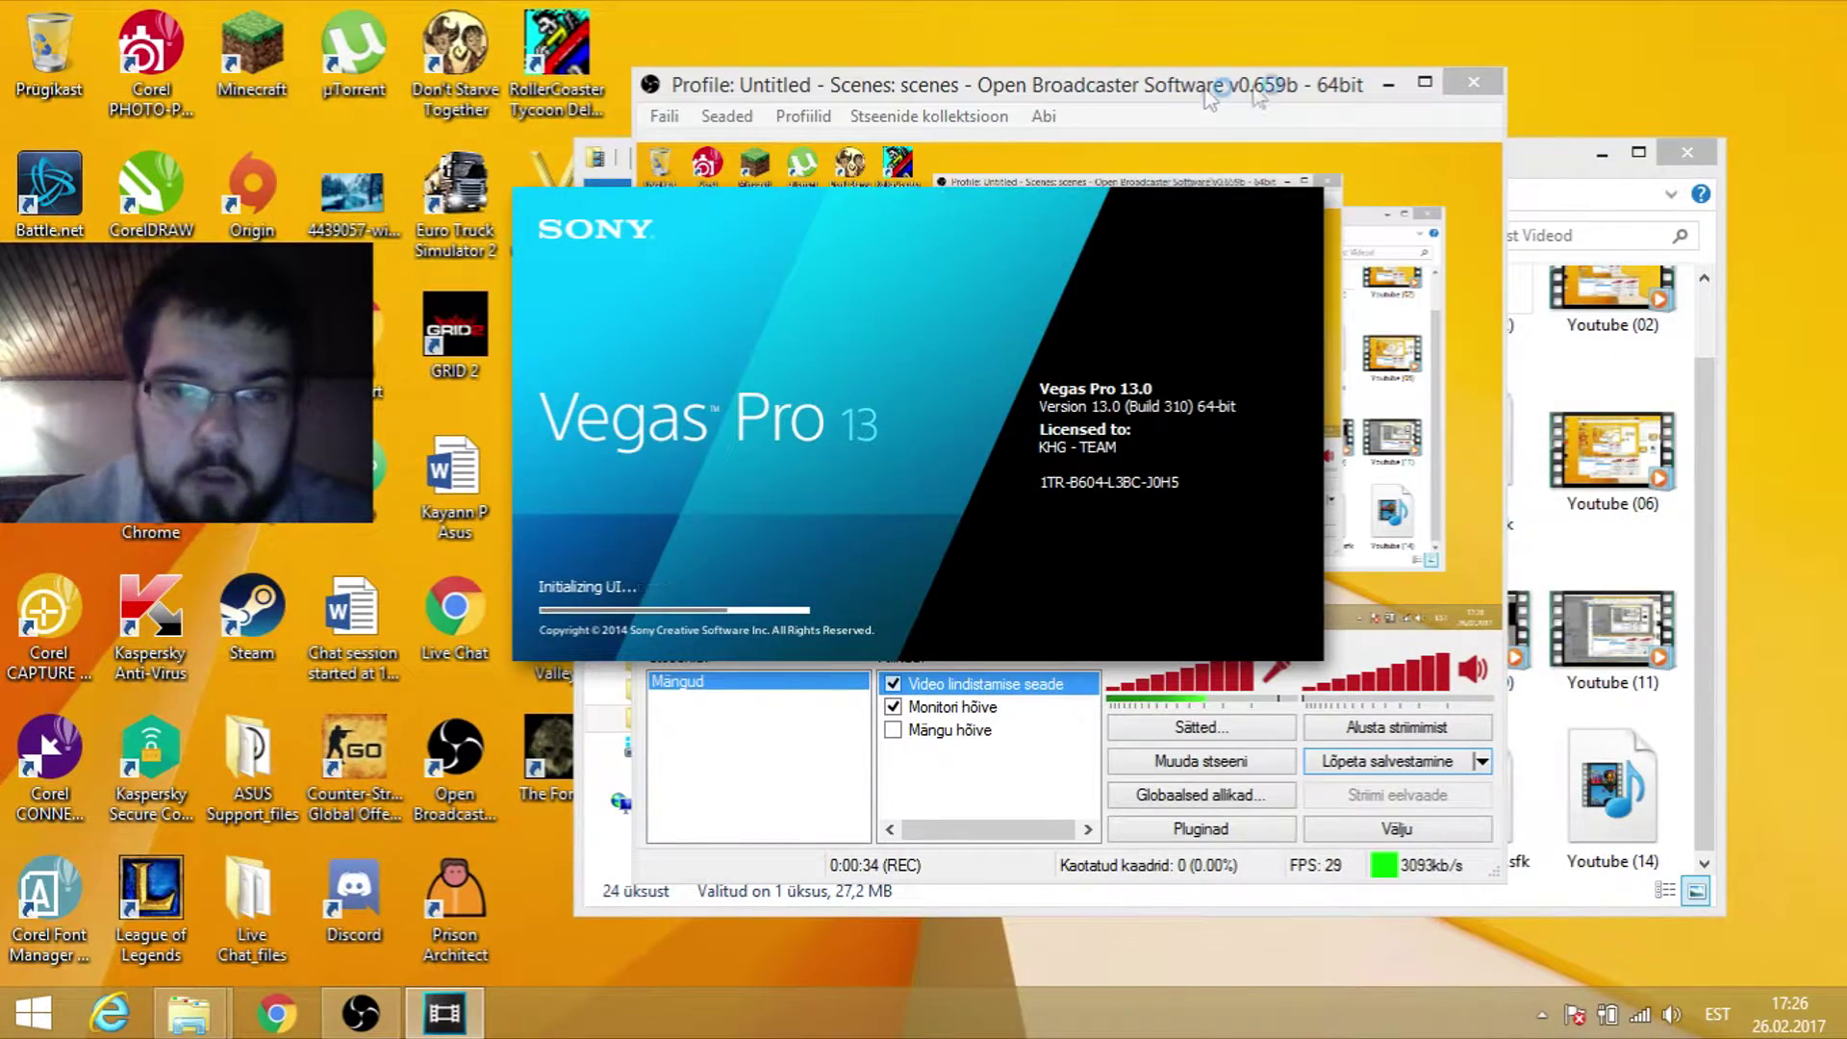
click(1386, 83)
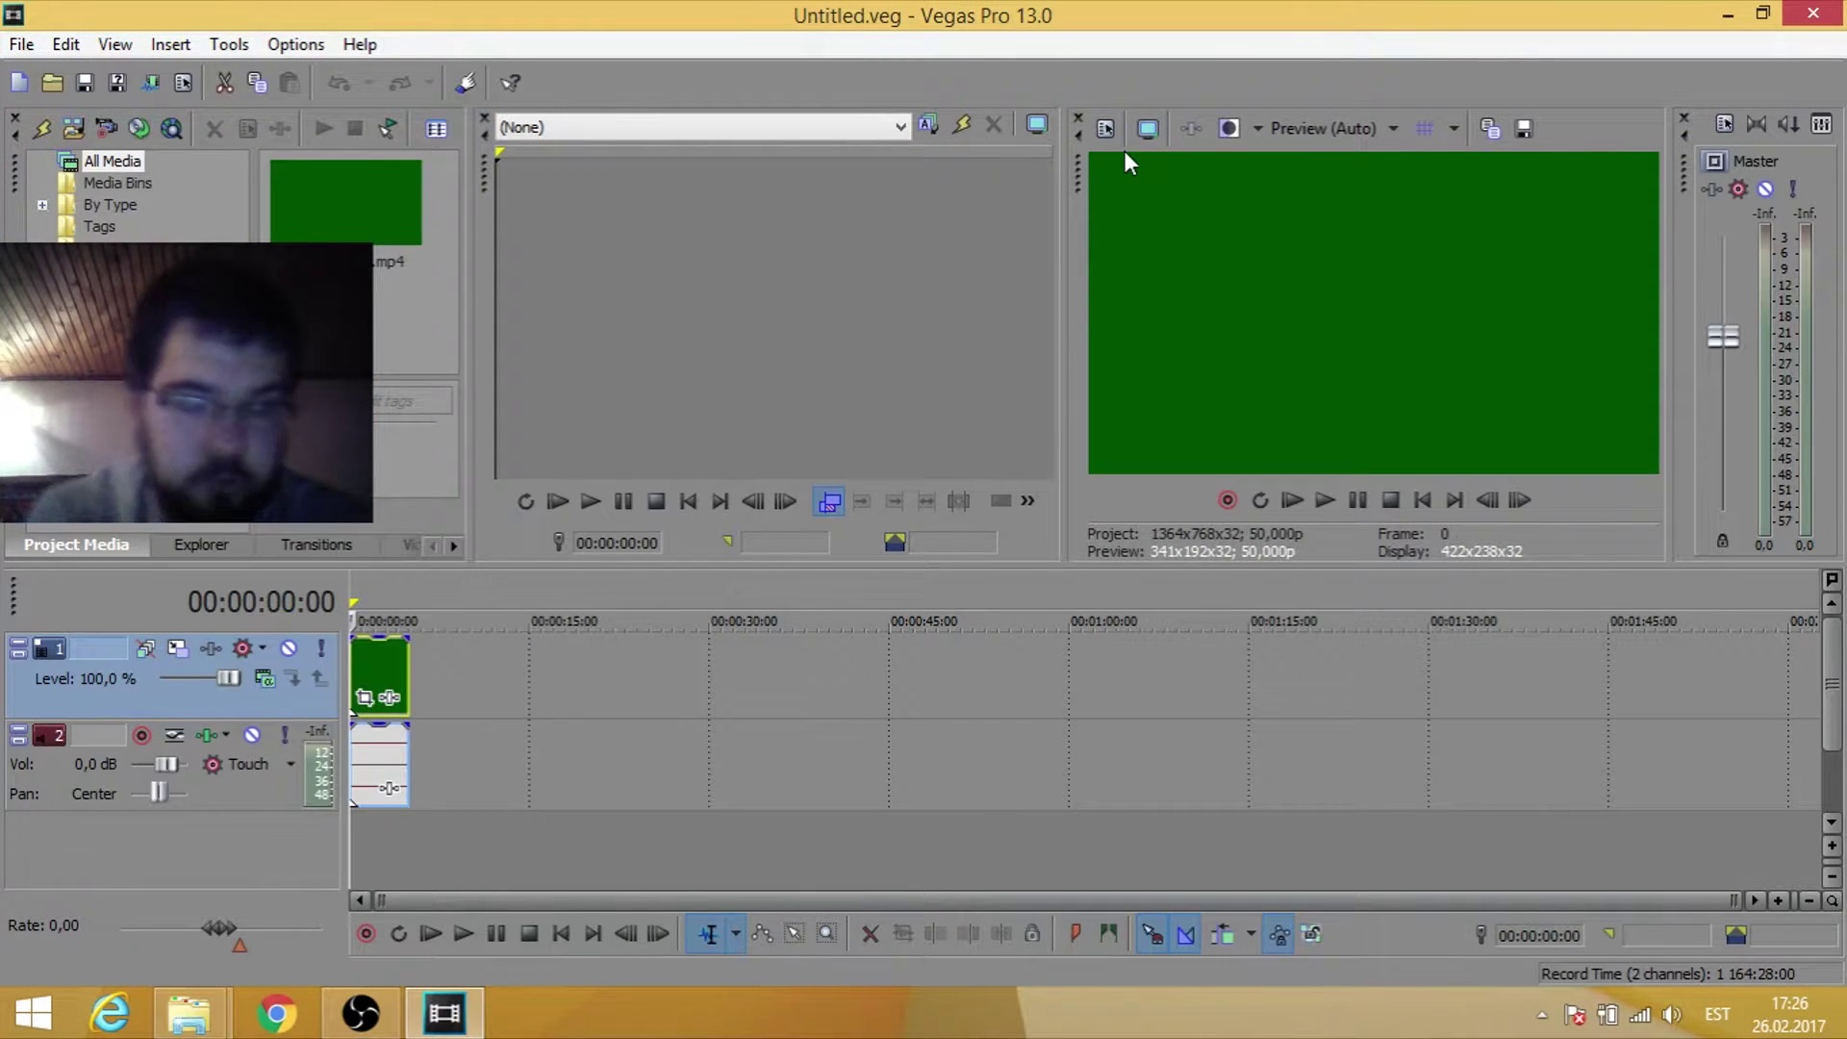
Select the source video in Project Media and bring the Videod folder window forward
click(402, 198)
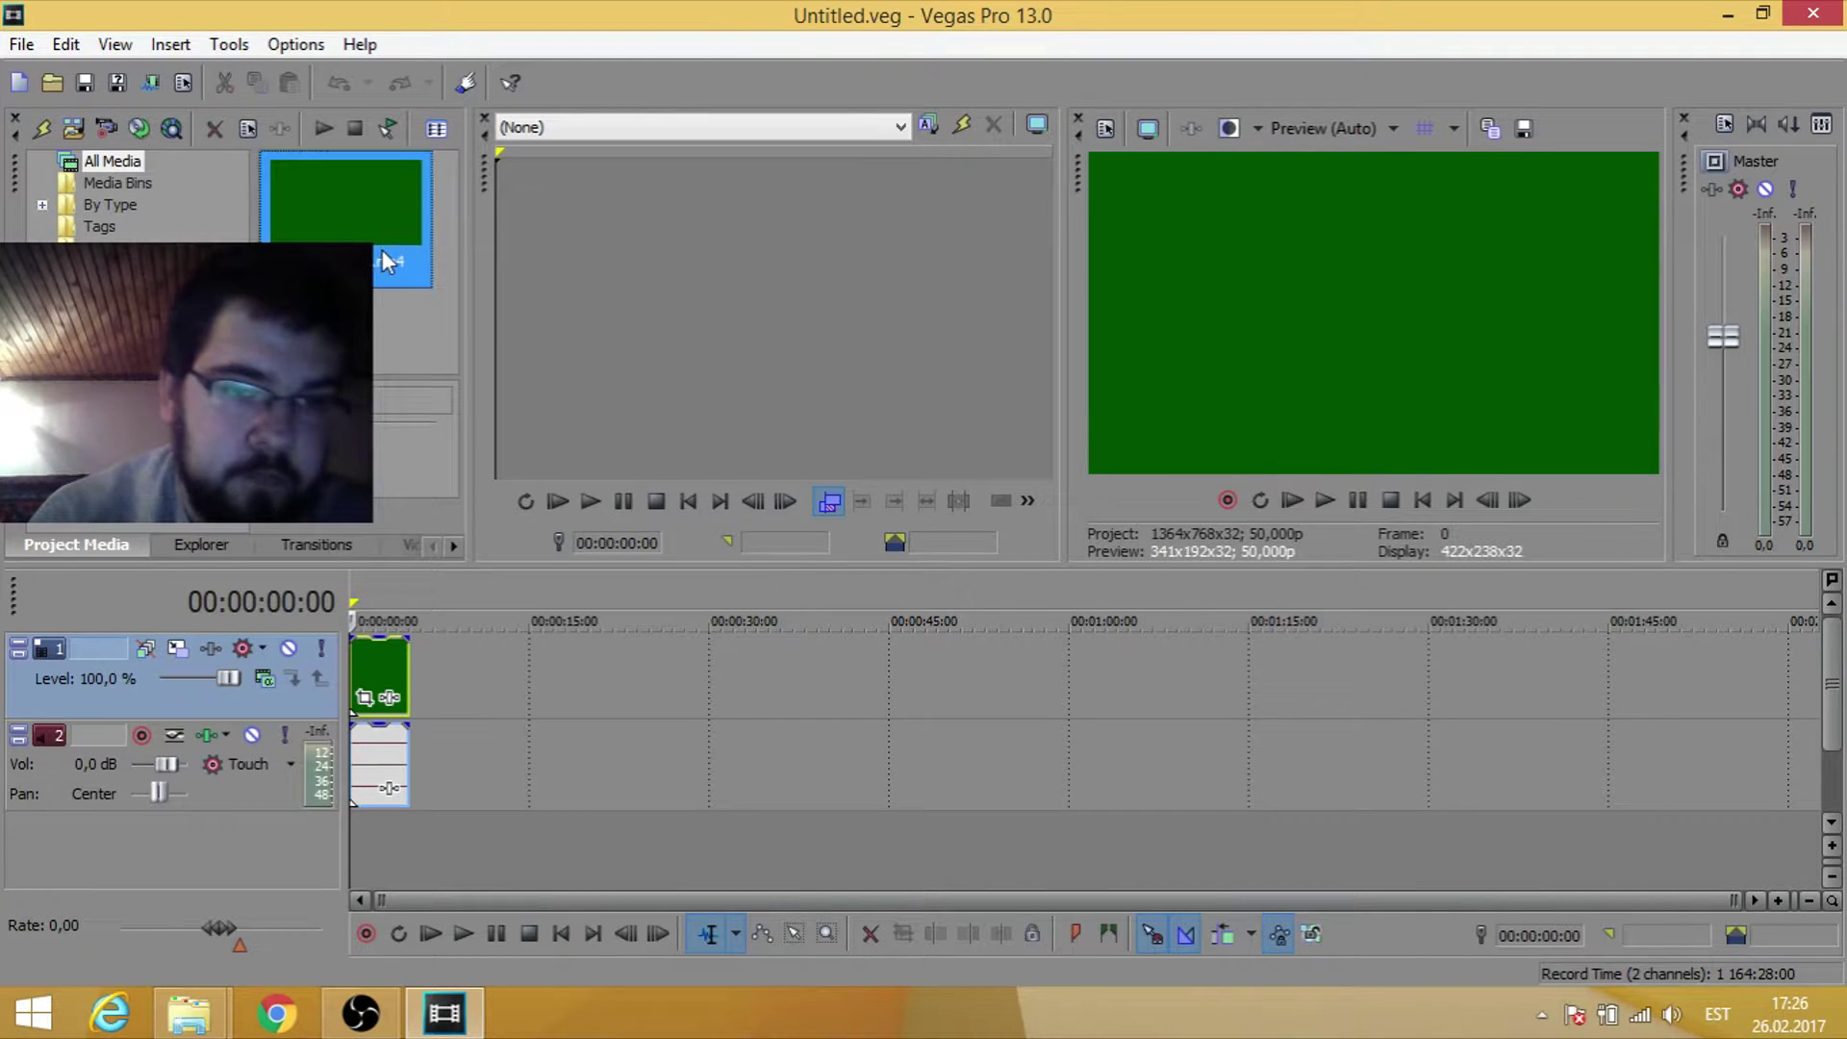
mouse_move(214, 1022)
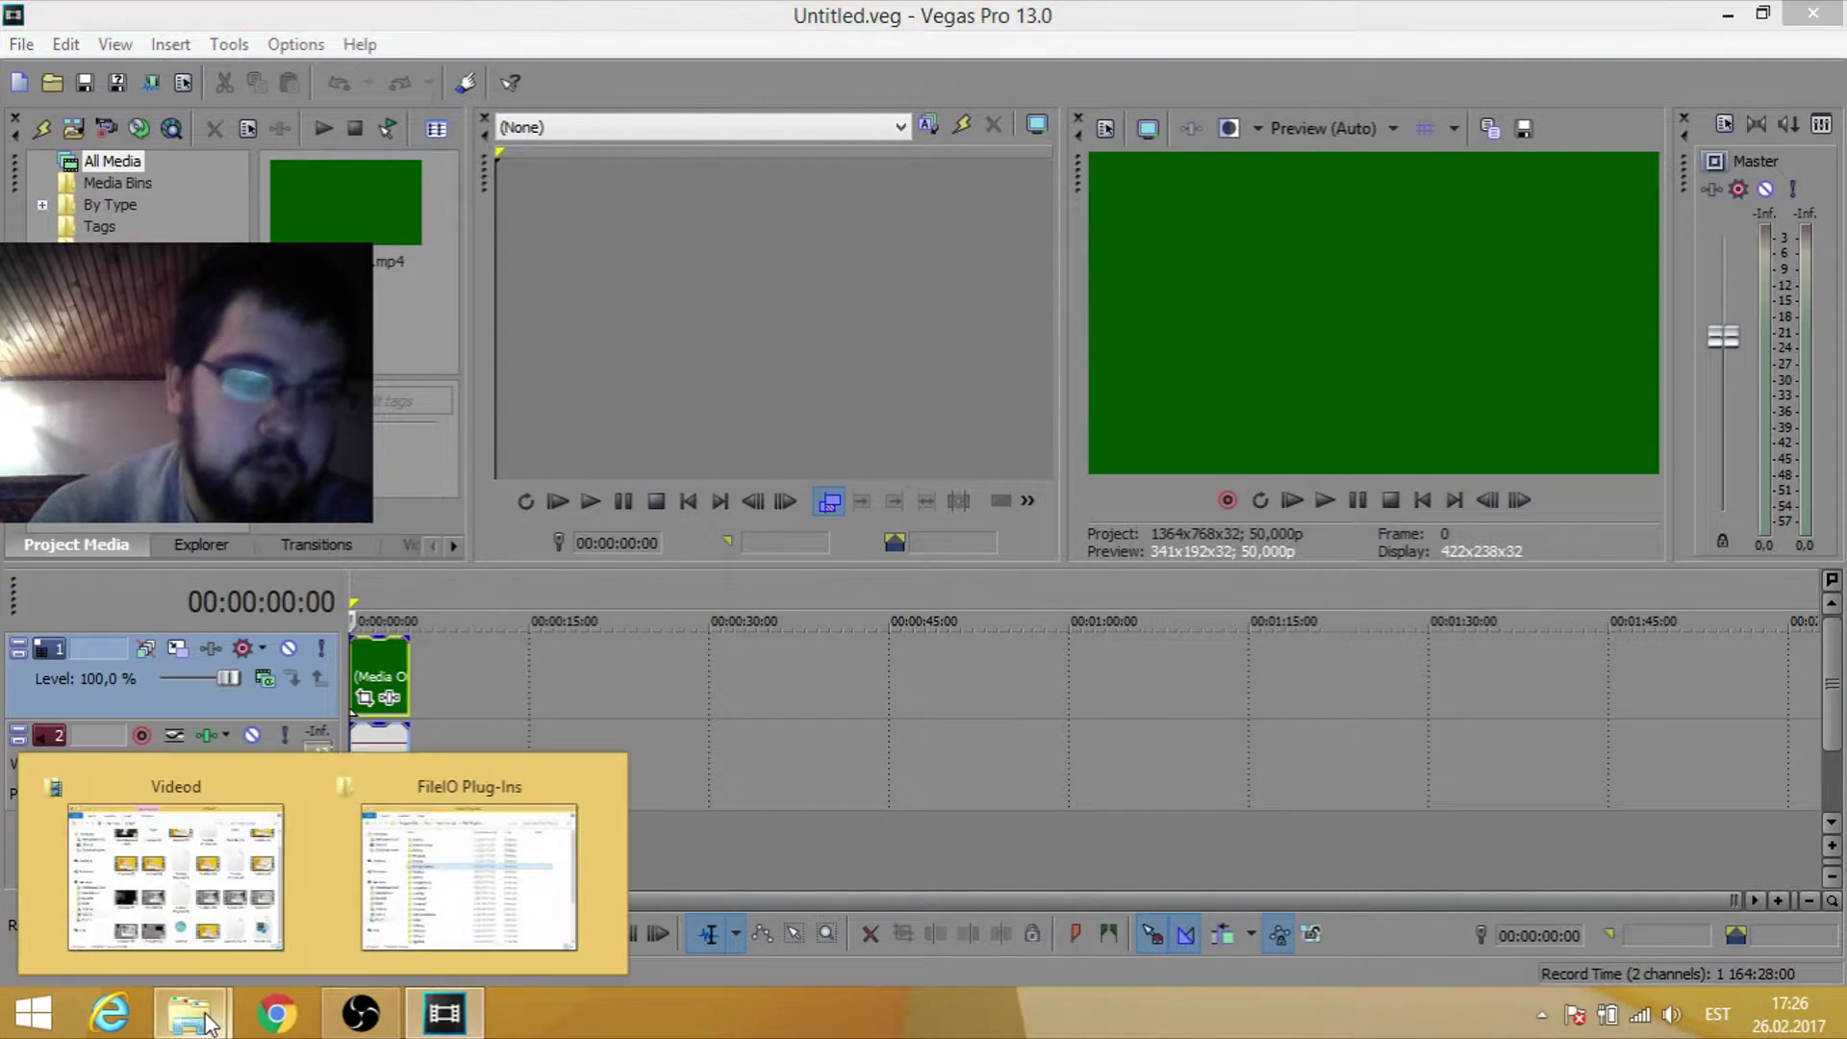
click(165, 875)
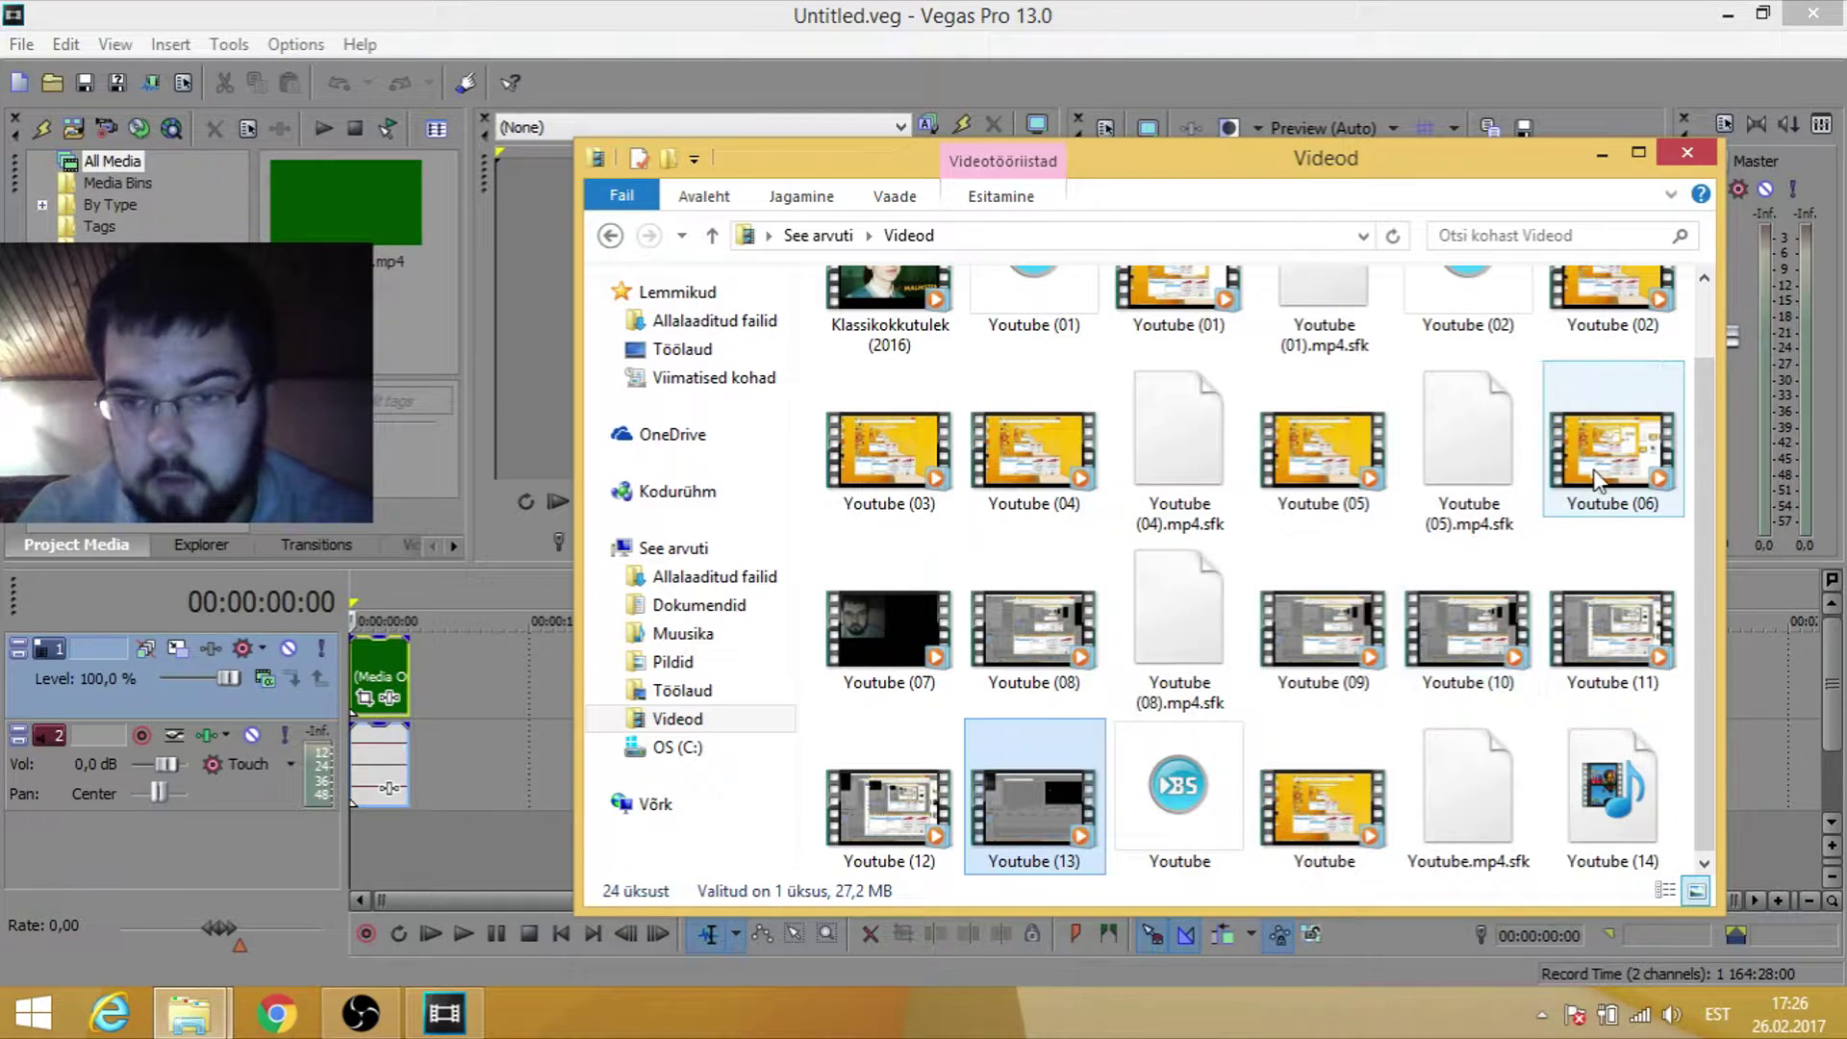
Play Youtube (08) in the video player, close the player, and return to Vegas Pro
double_click(966, 645)
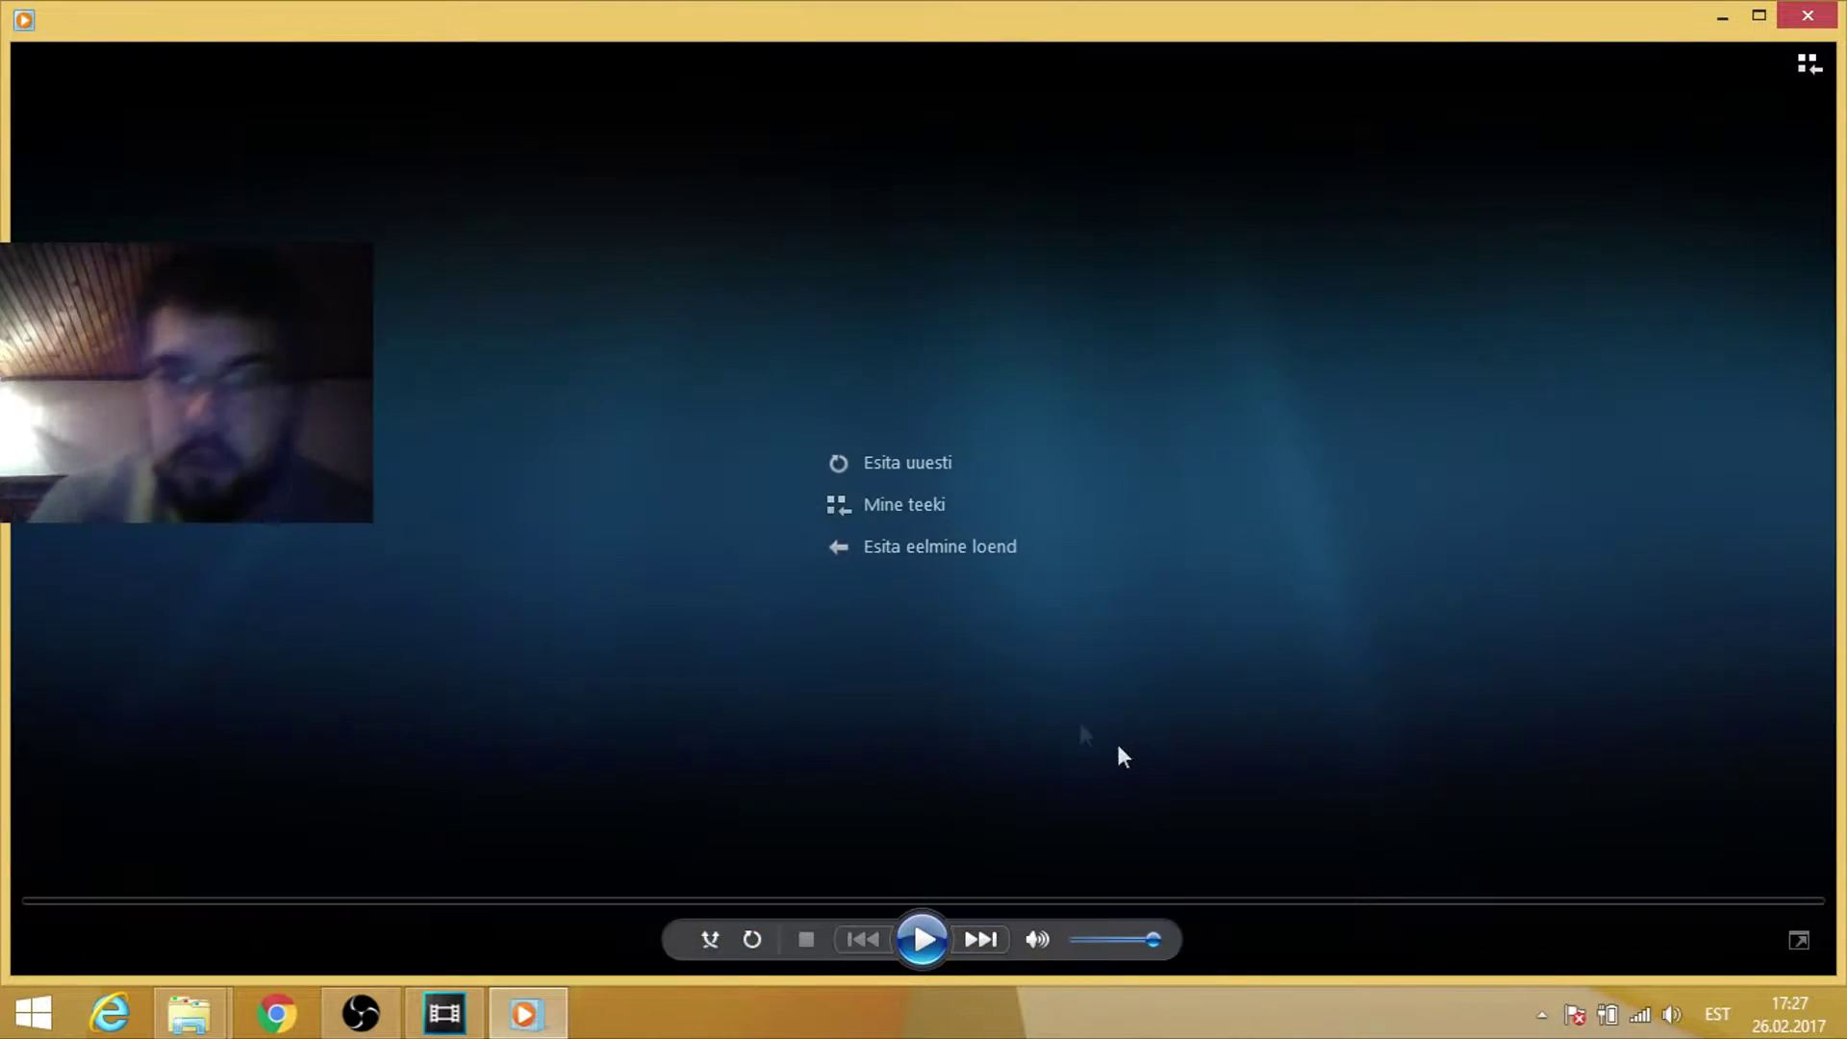
click(1813, 17)
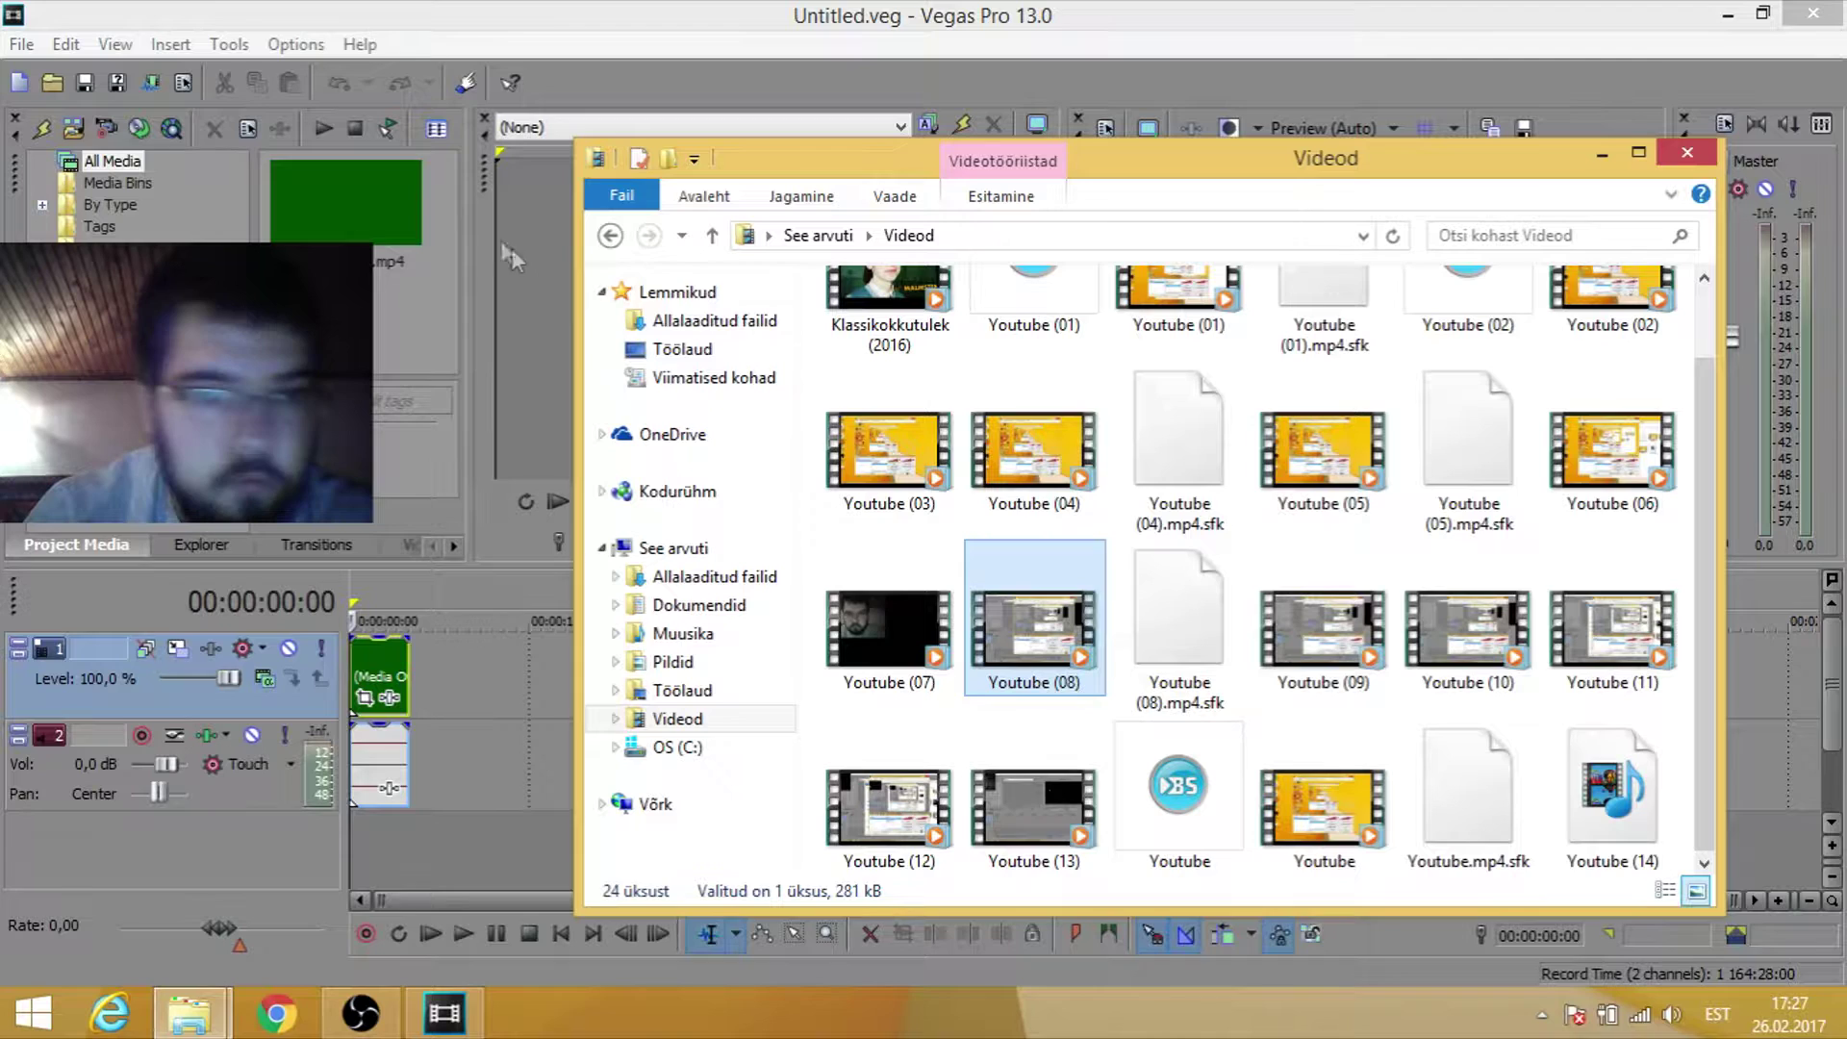
click(399, 365)
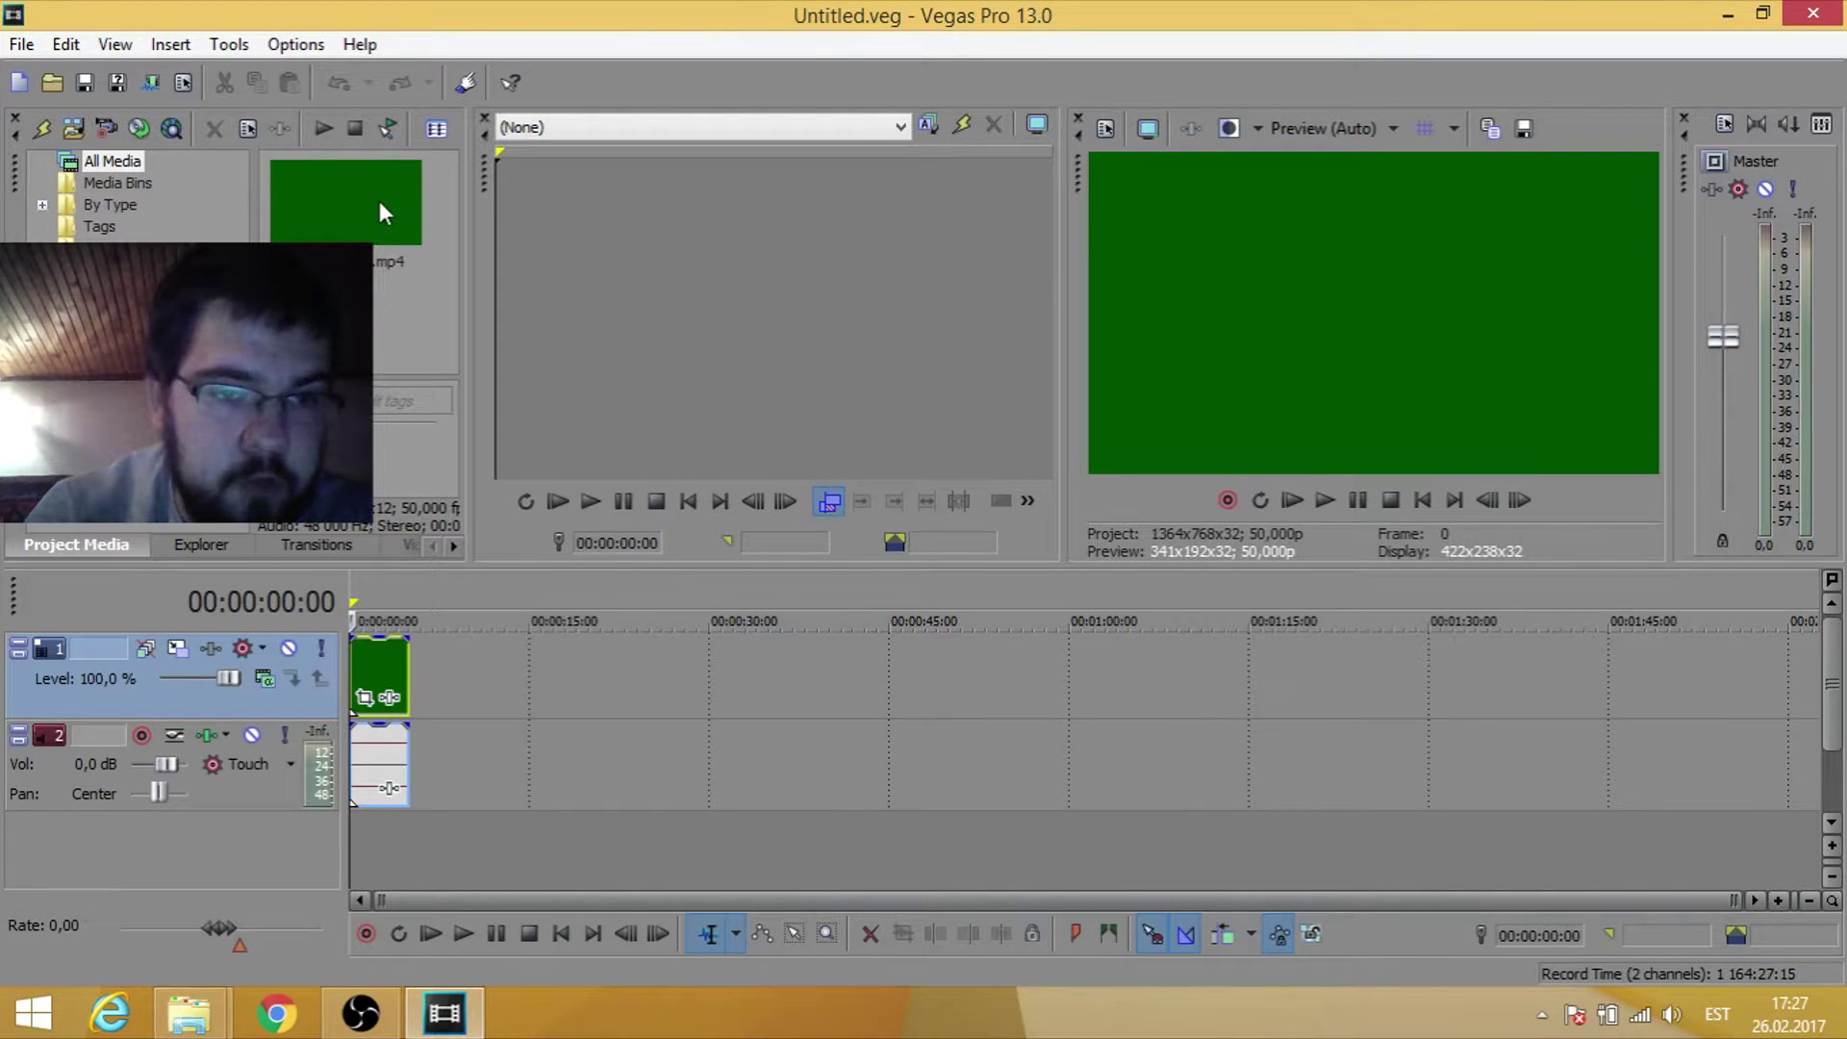
Preview the project for about six seconds, which shows no real video
click(1325, 498)
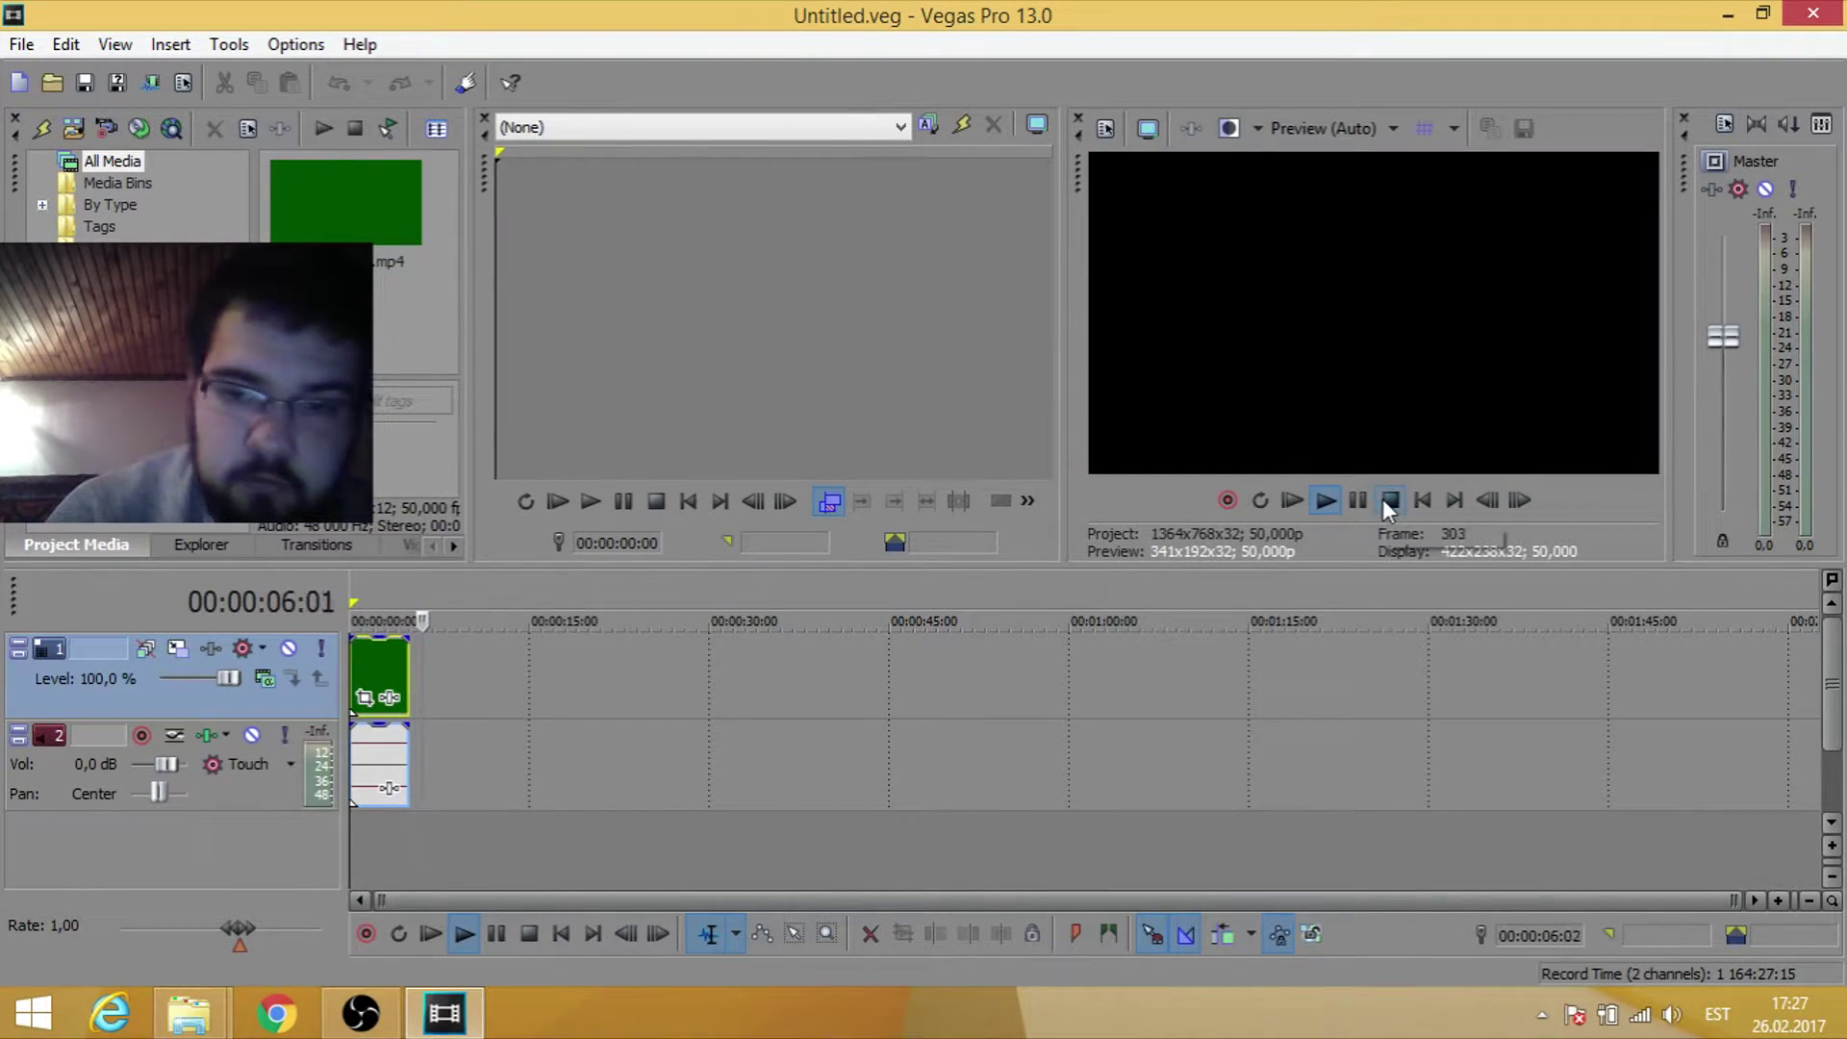
click(1383, 498)
scroll(384, 644, up, 3)
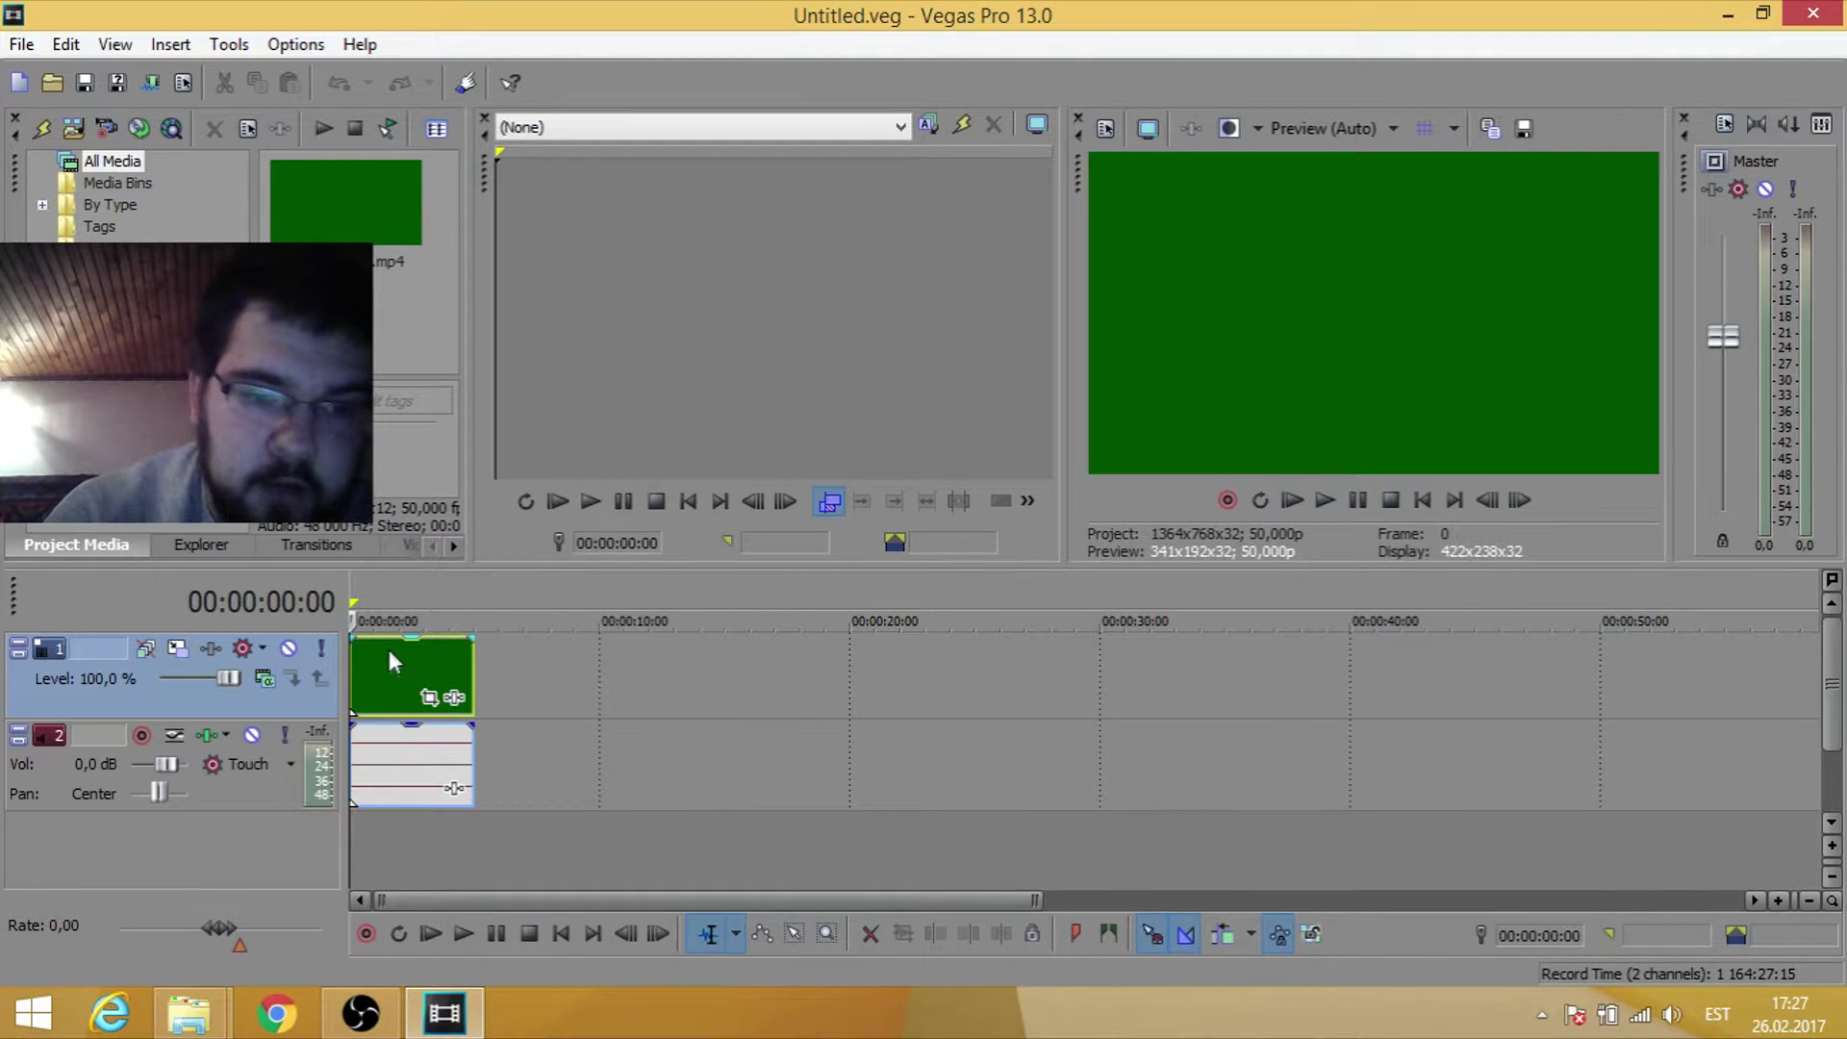
Select the green timeline clip and bring up its event context menu
right_click(390, 655)
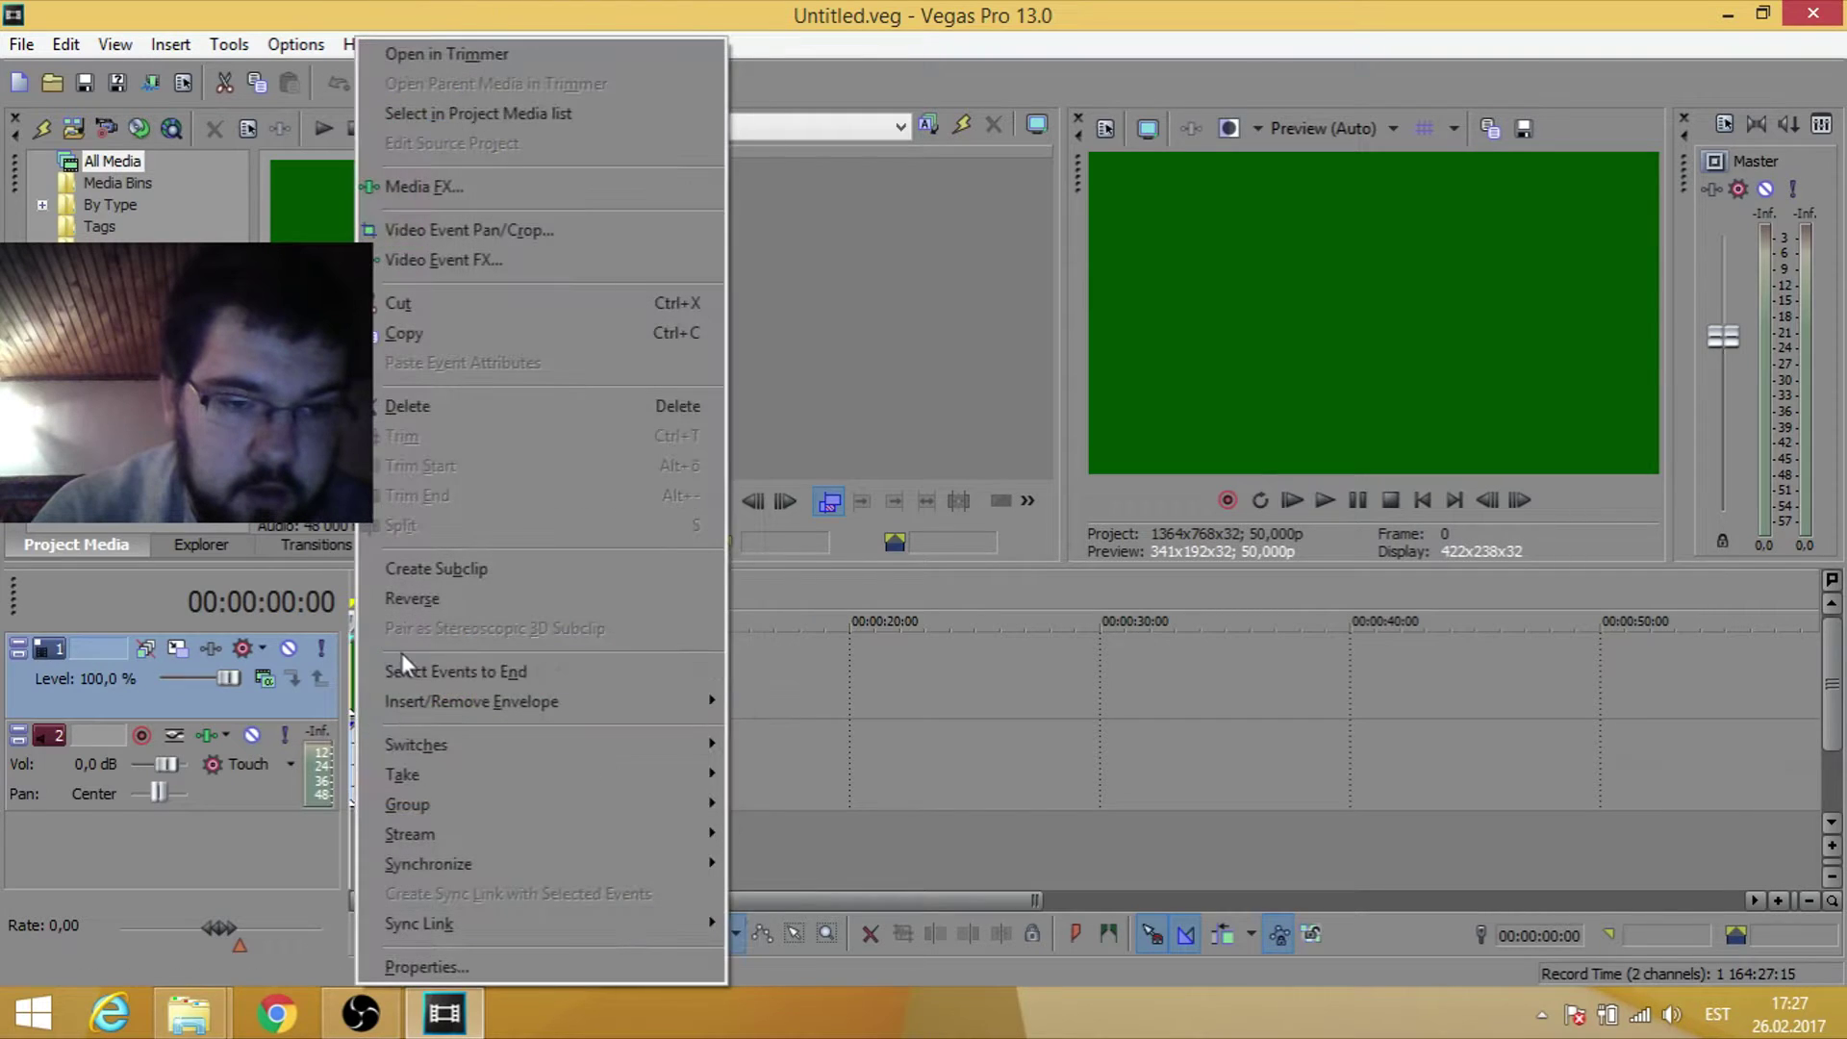
click(1000, 743)
click(430, 655)
right_click(402, 658)
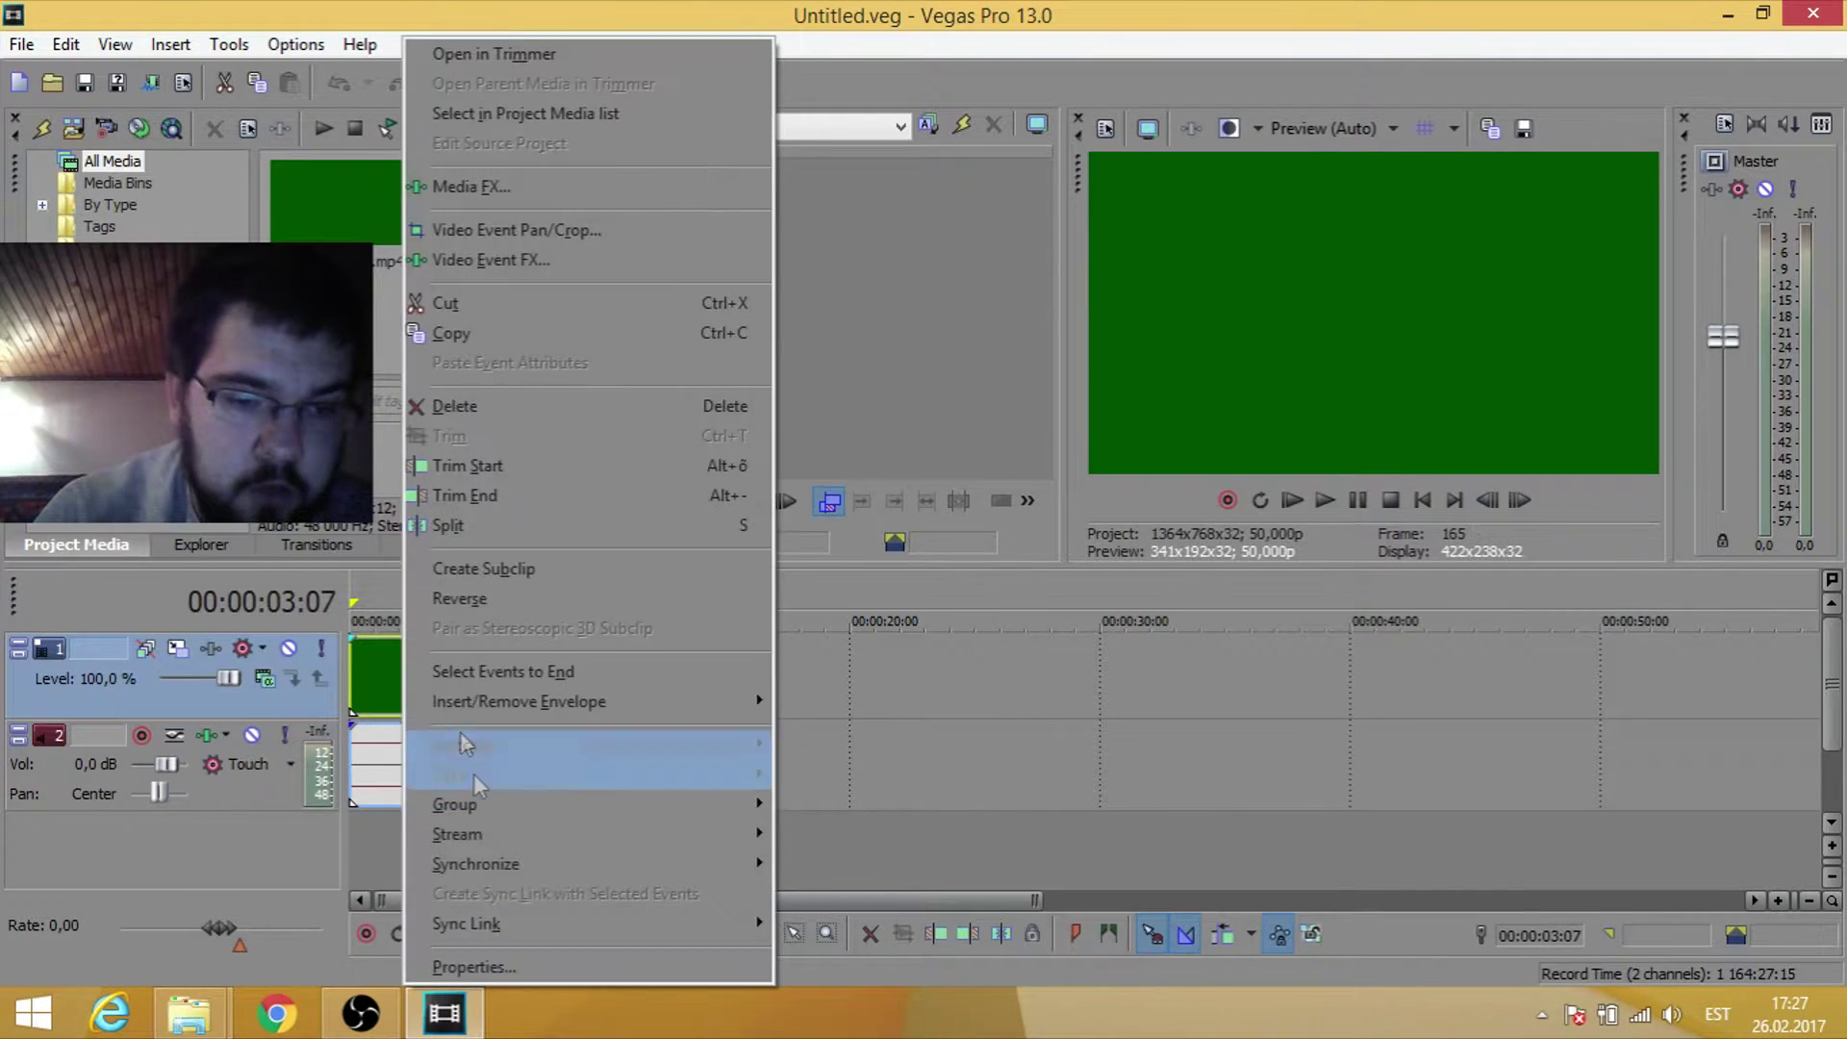
In the clip's Properties General tab, select the compoundplug.dll FileIO Plug-Ins folder path
click(487, 961)
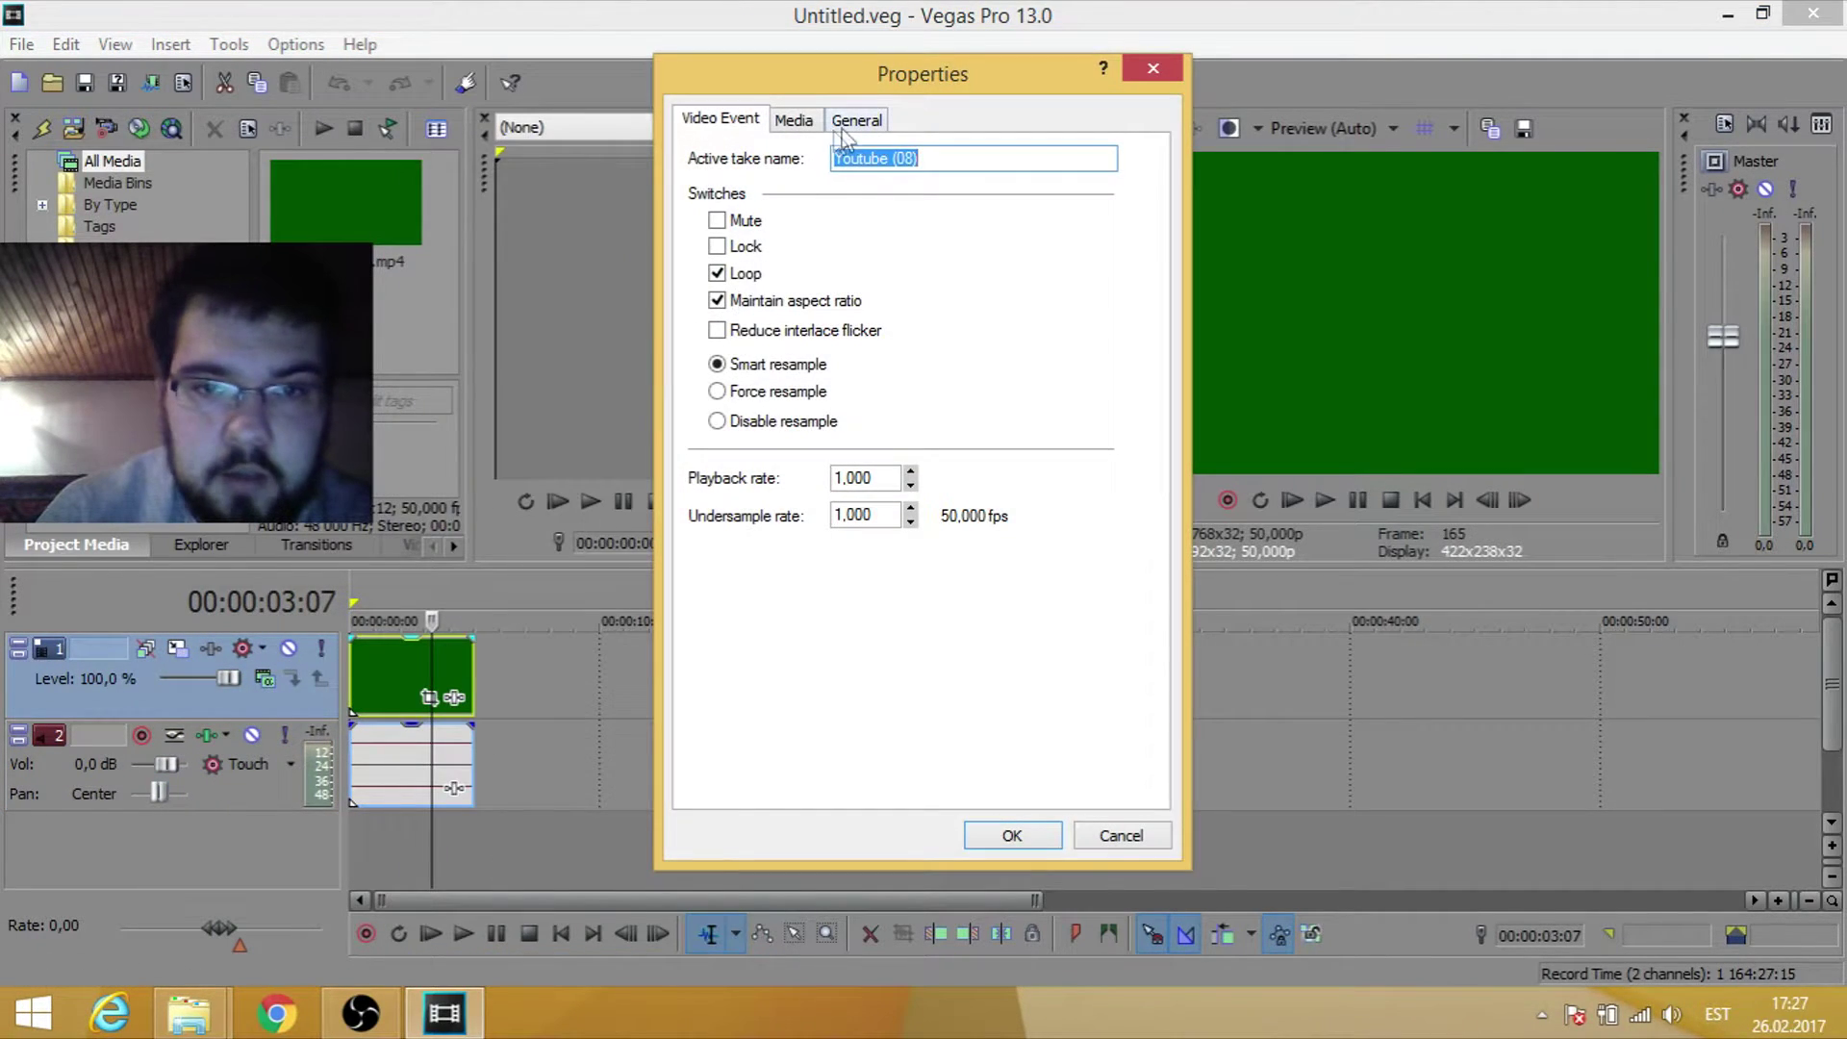
click(856, 120)
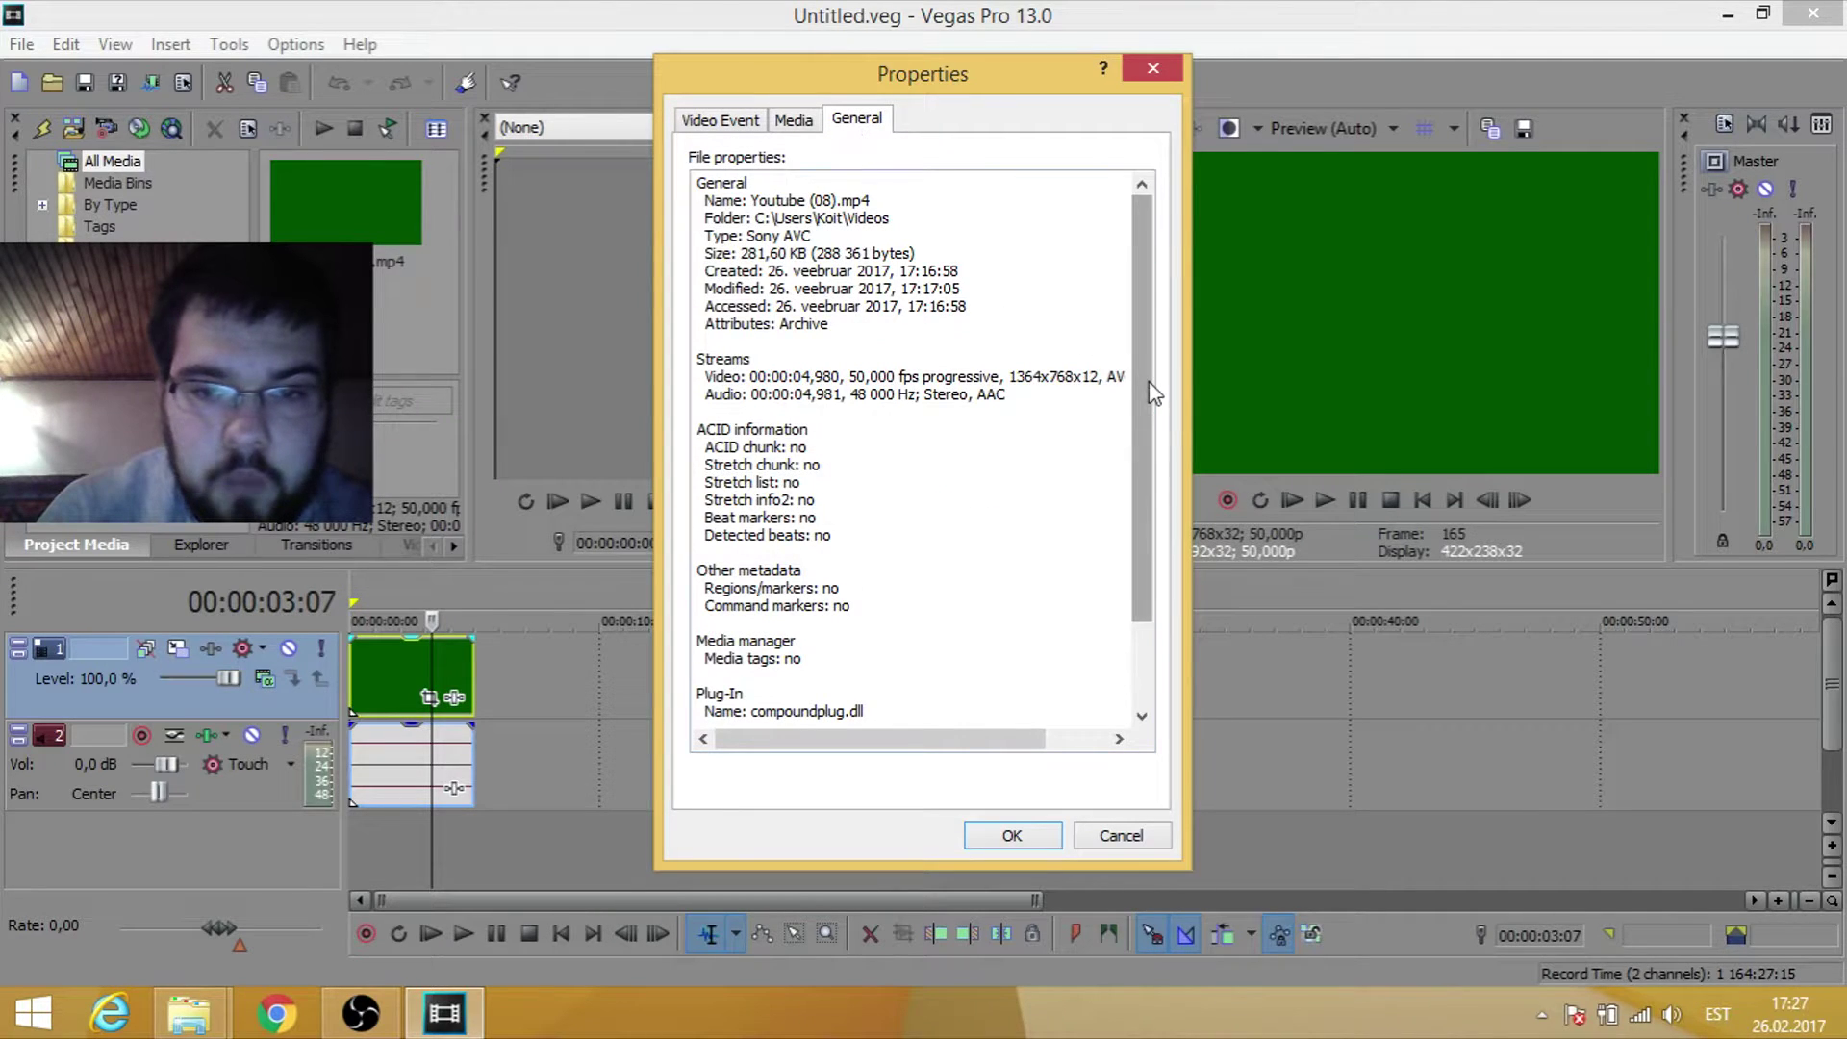
scroll(1142, 577, down, 2)
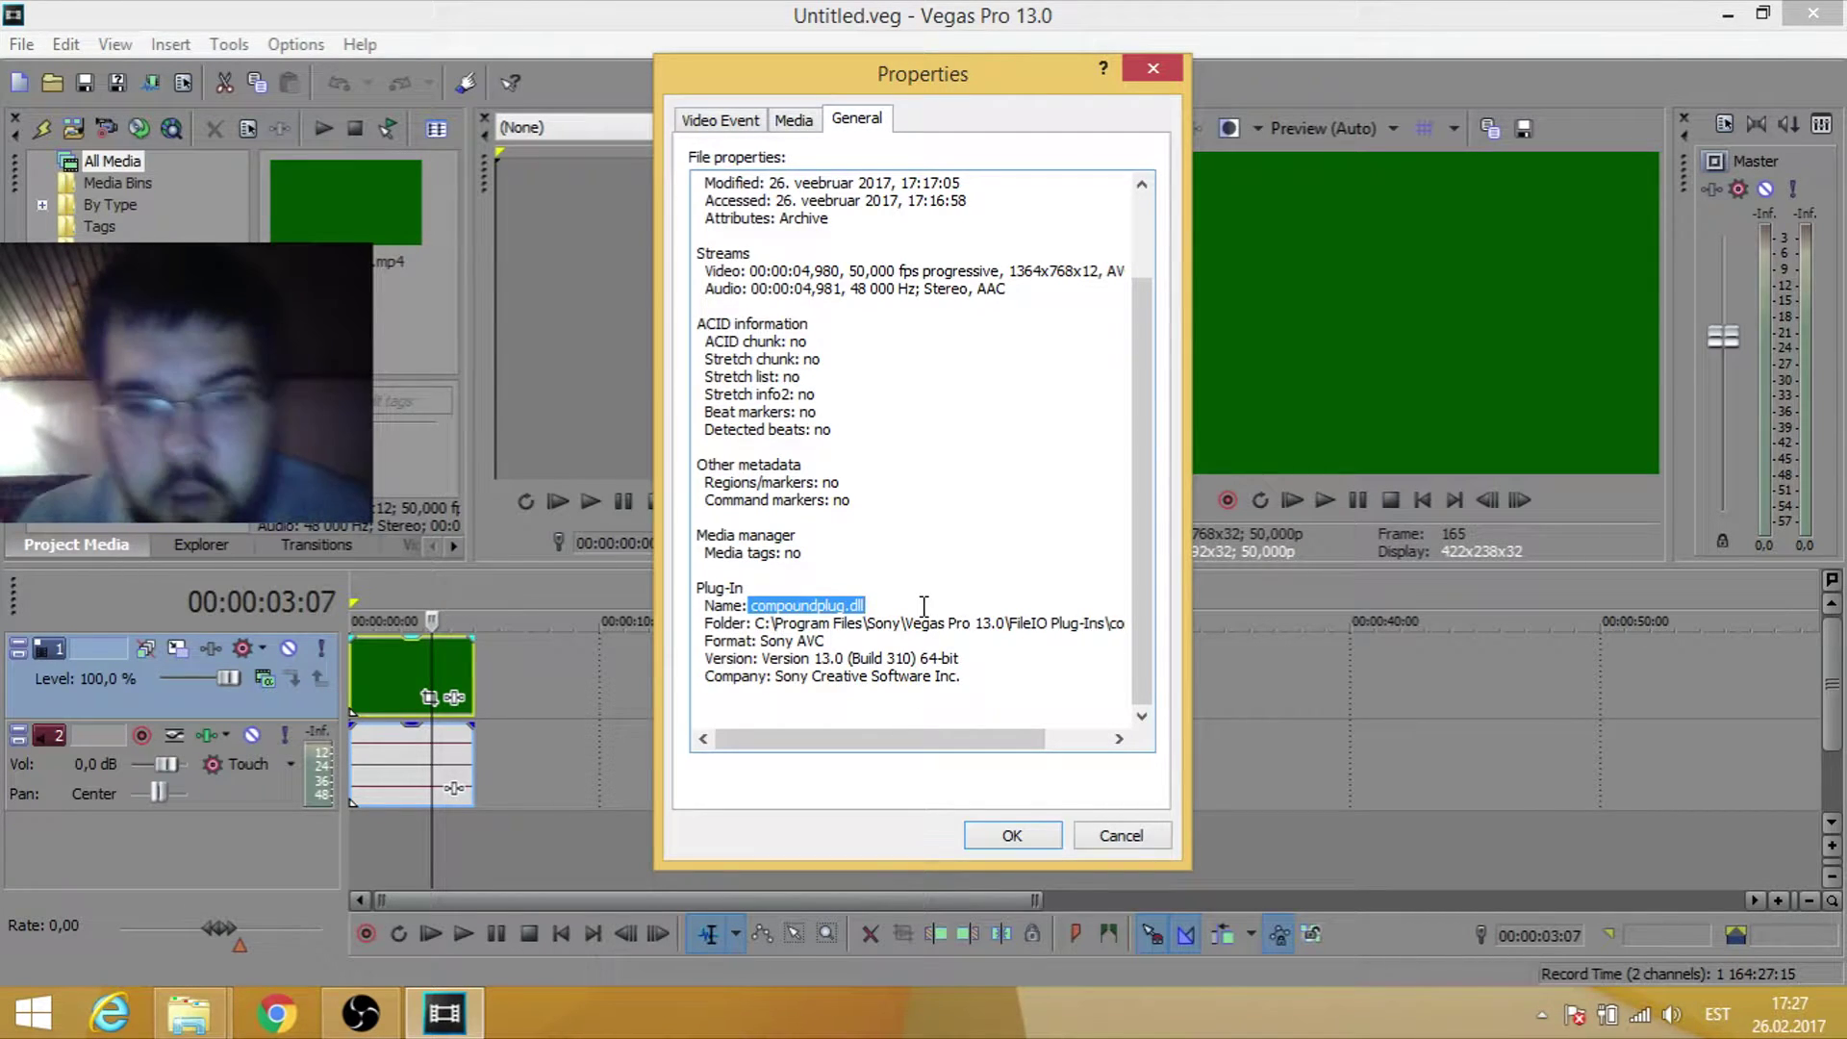
click(1057, 739)
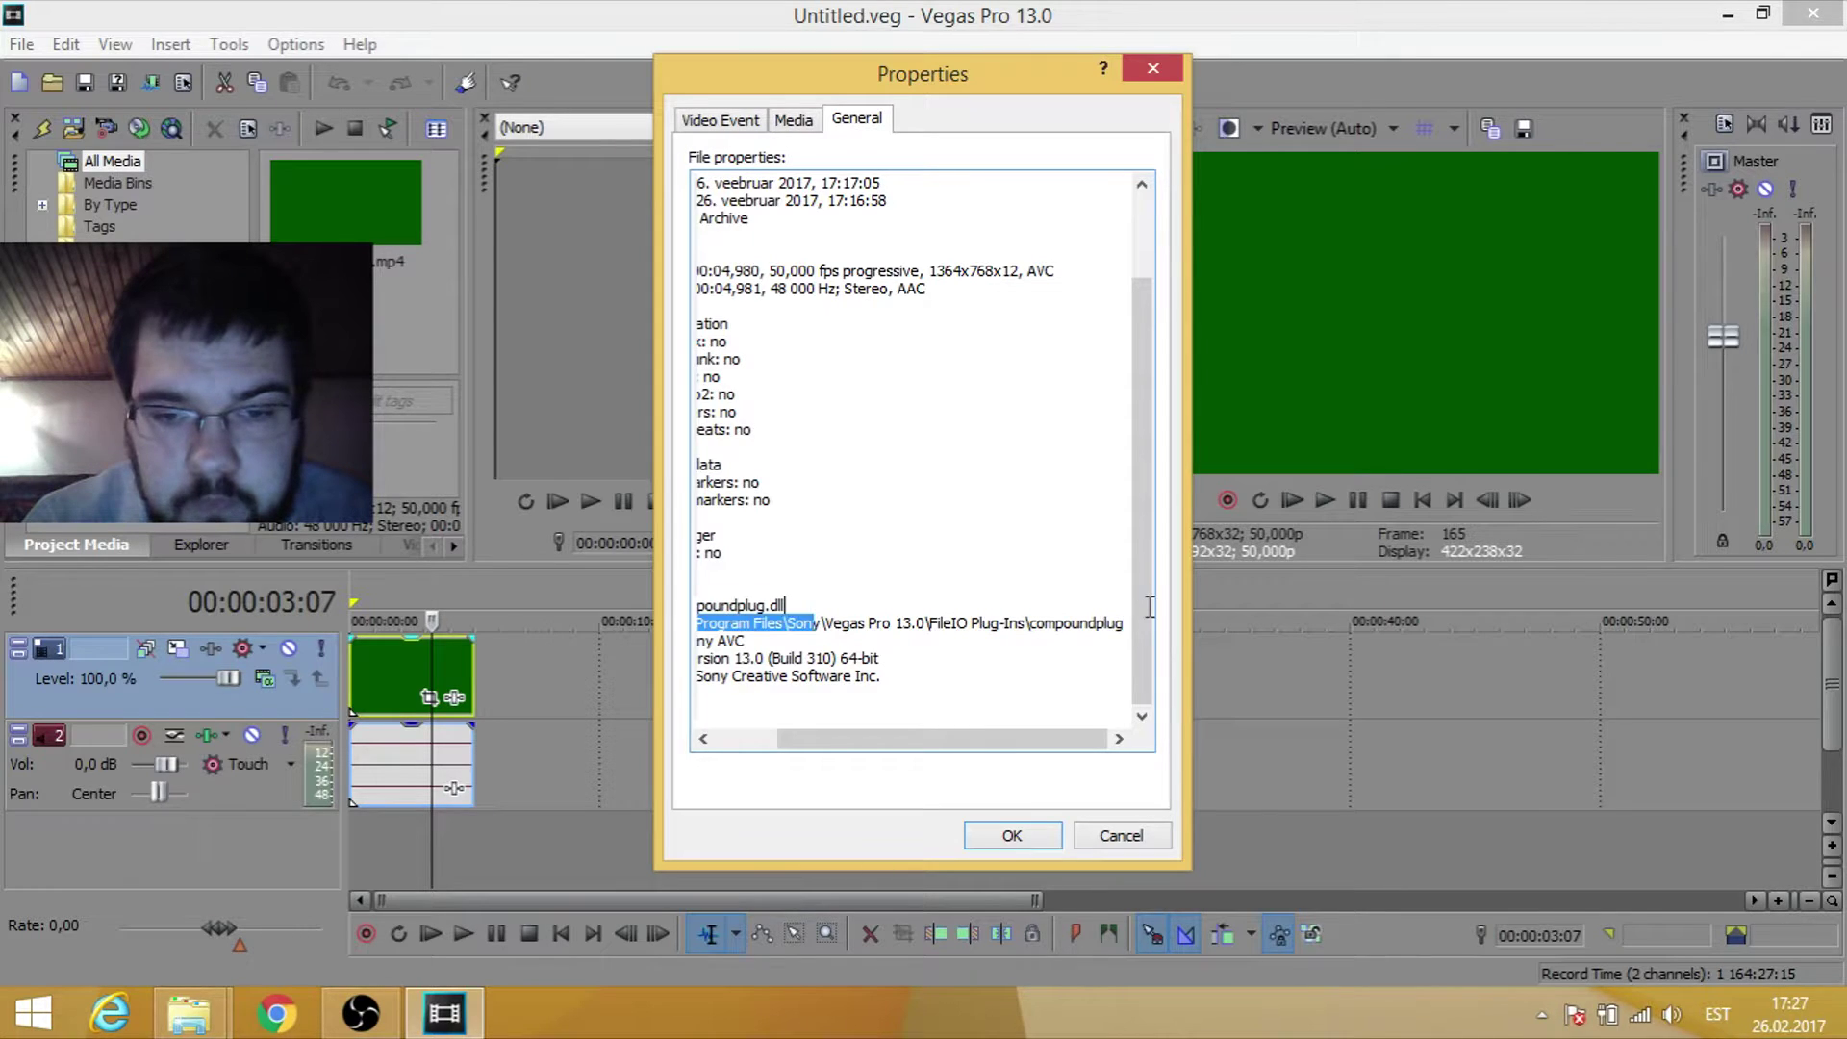
drag(1149, 606, 1150, 624)
Browse to C:\Program Files\Sony\Vegas Pro 13.0\FileIO Plug-Ins in File Explorer
click(195, 1020)
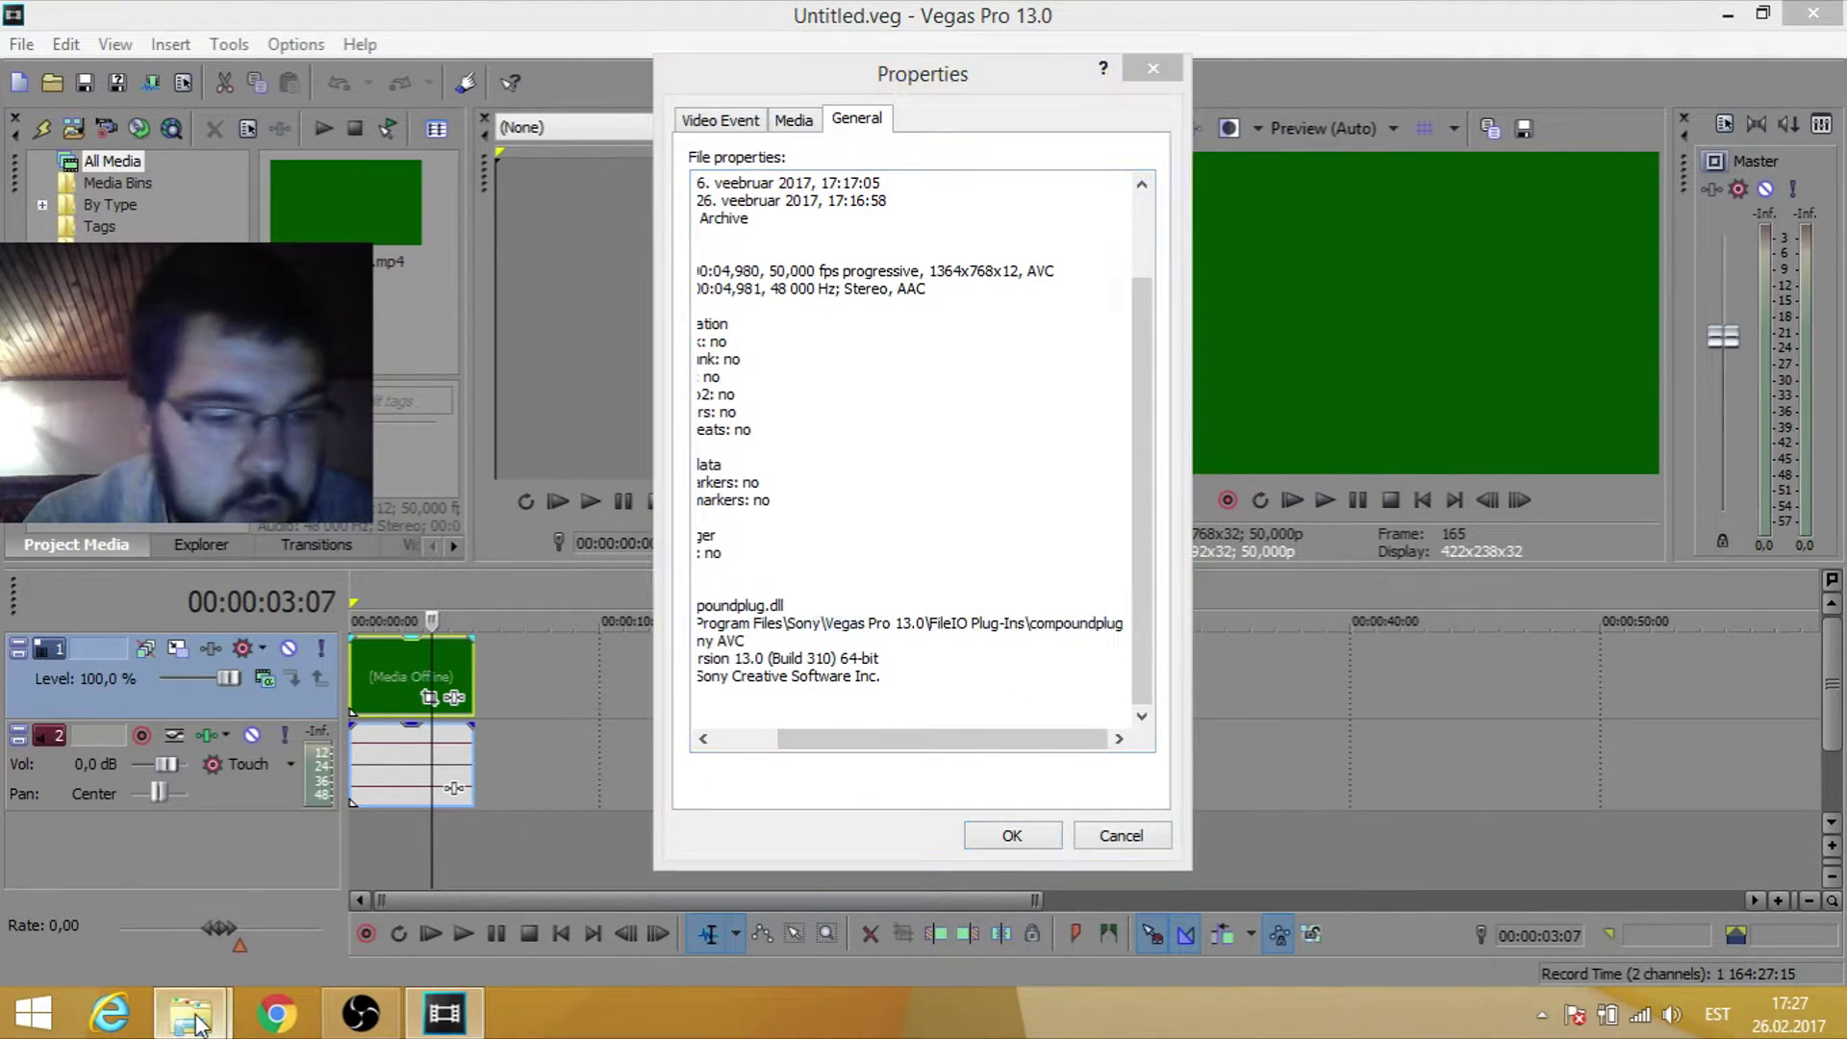
click(425, 877)
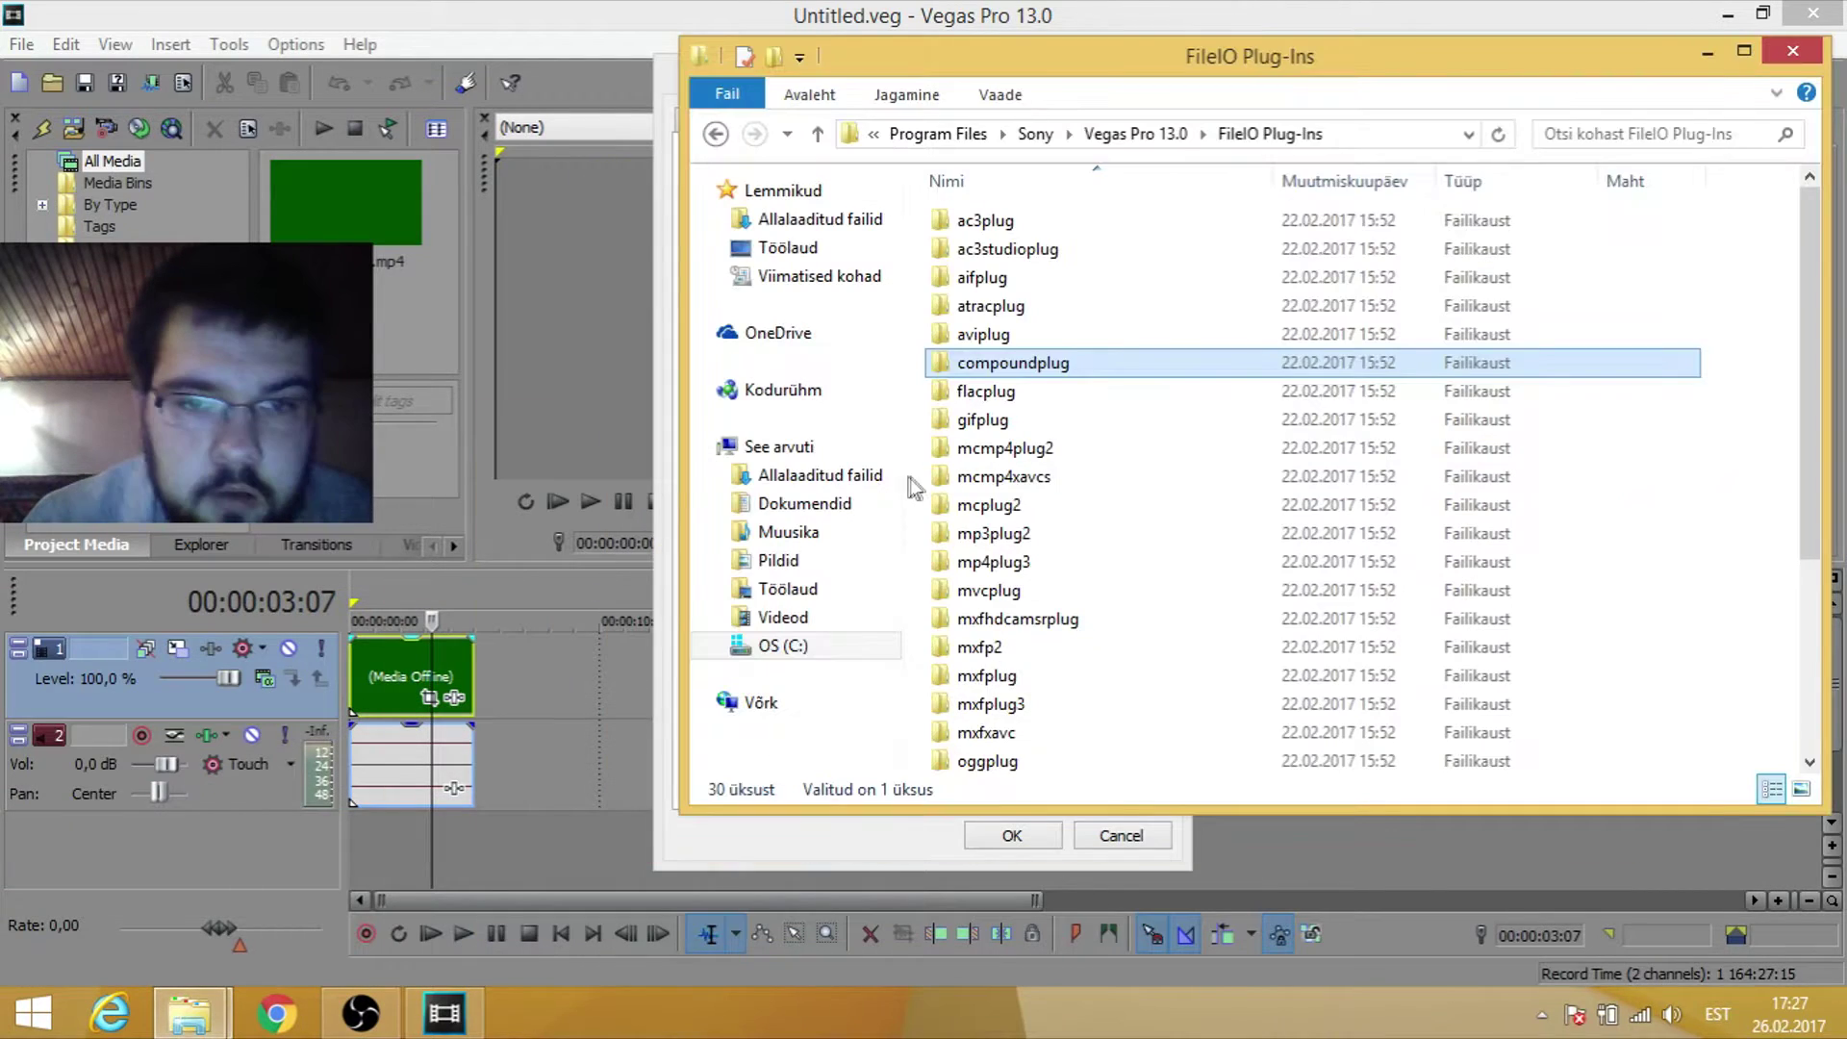
click(948, 135)
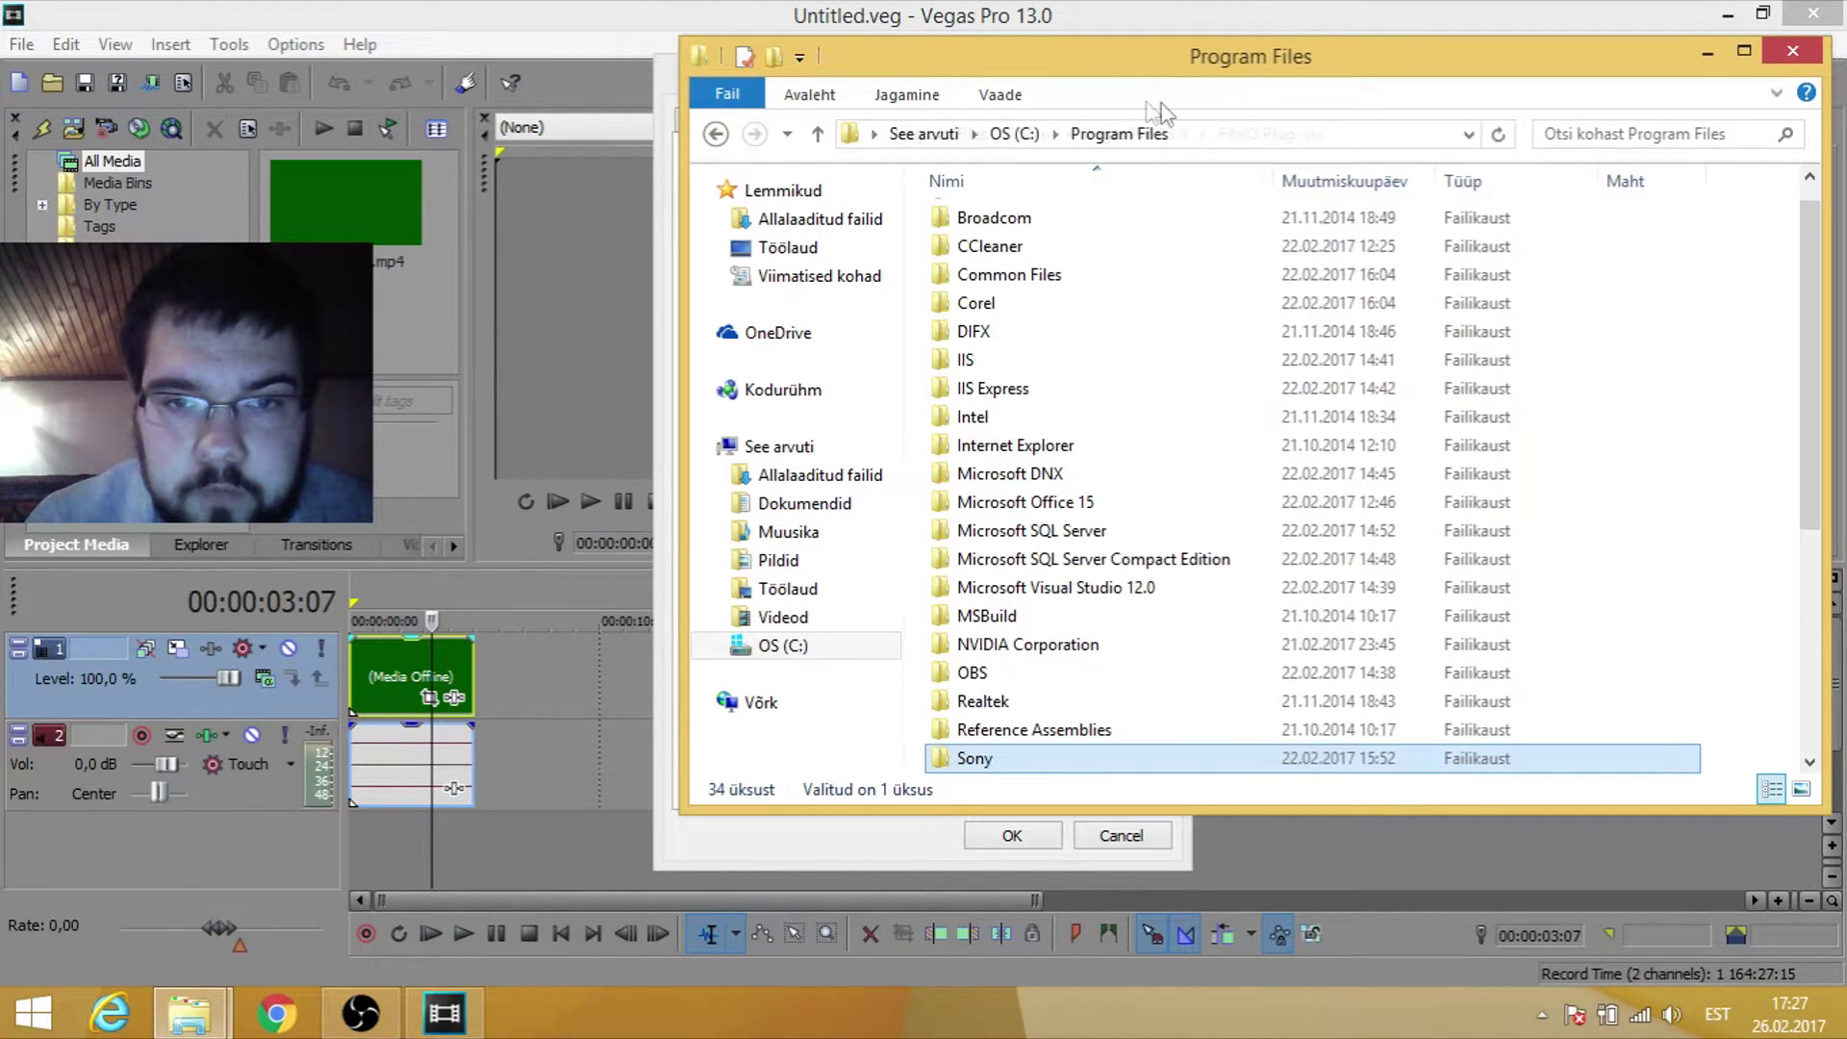
click(909, 134)
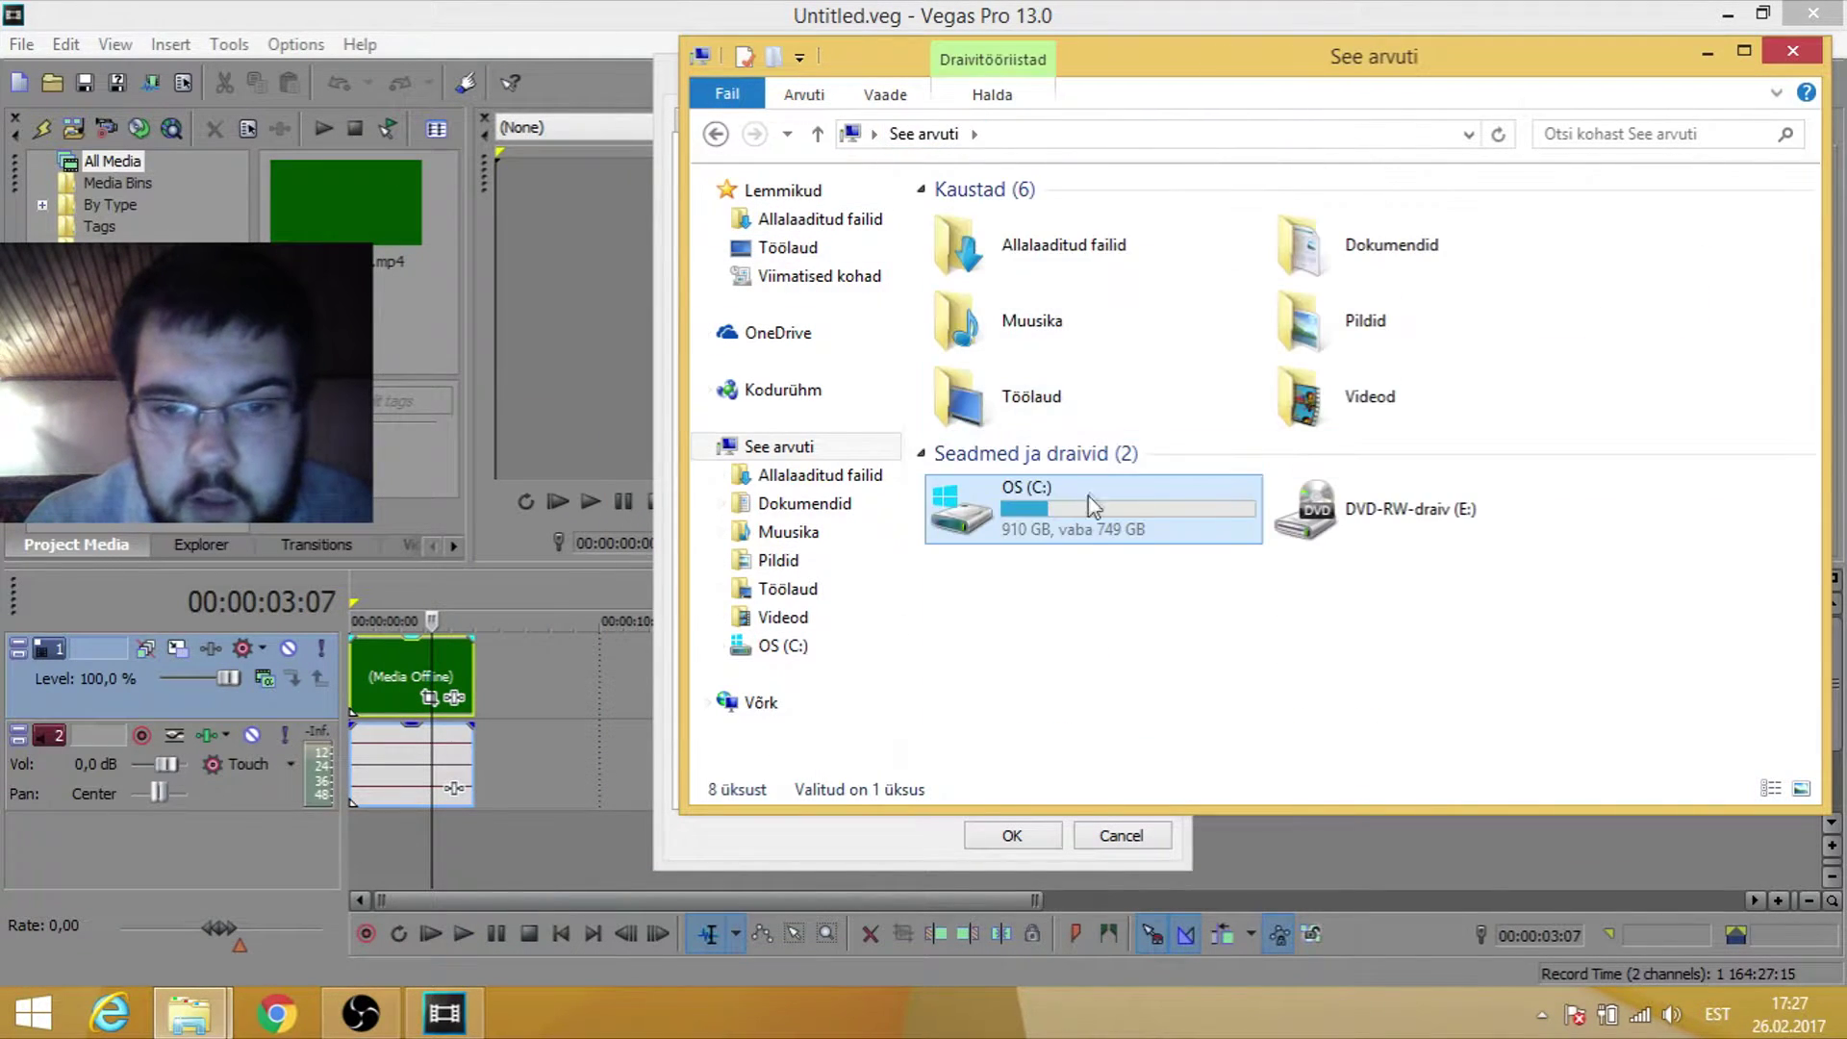
double_click(1089, 493)
double_click(1032, 367)
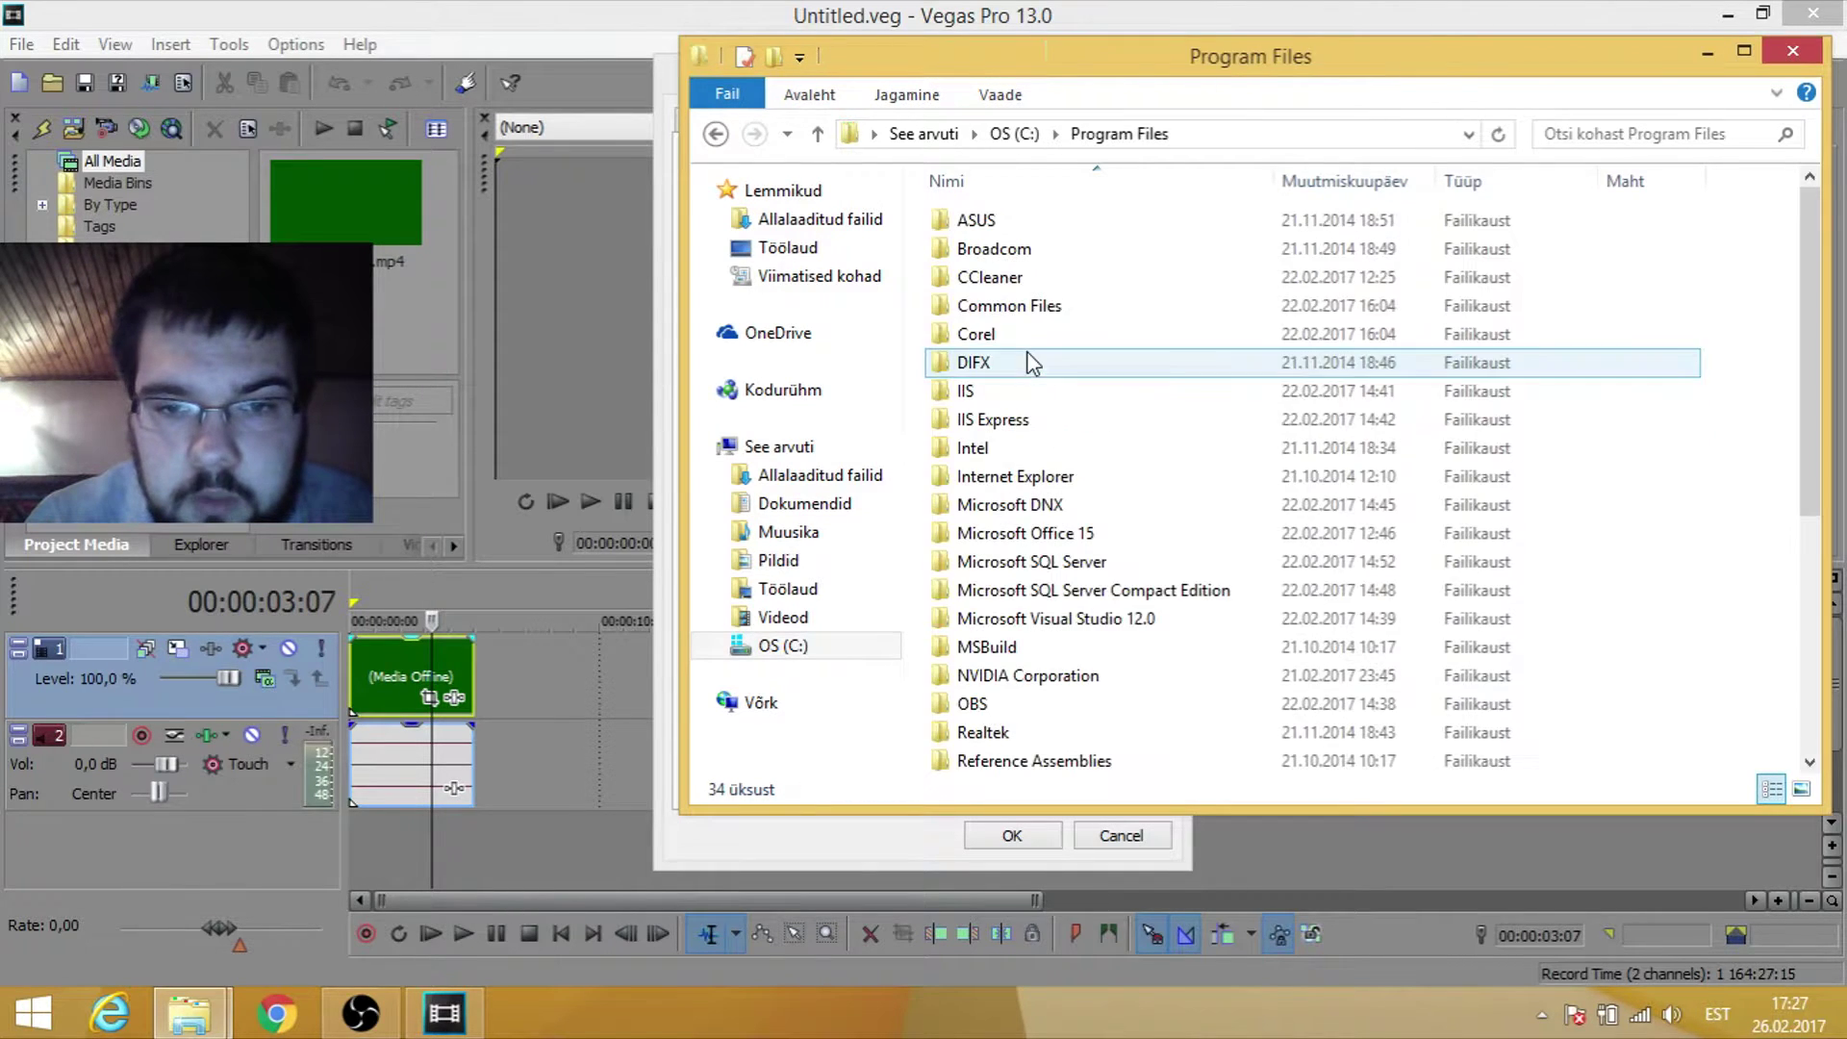
scroll(1001, 587, down, 5)
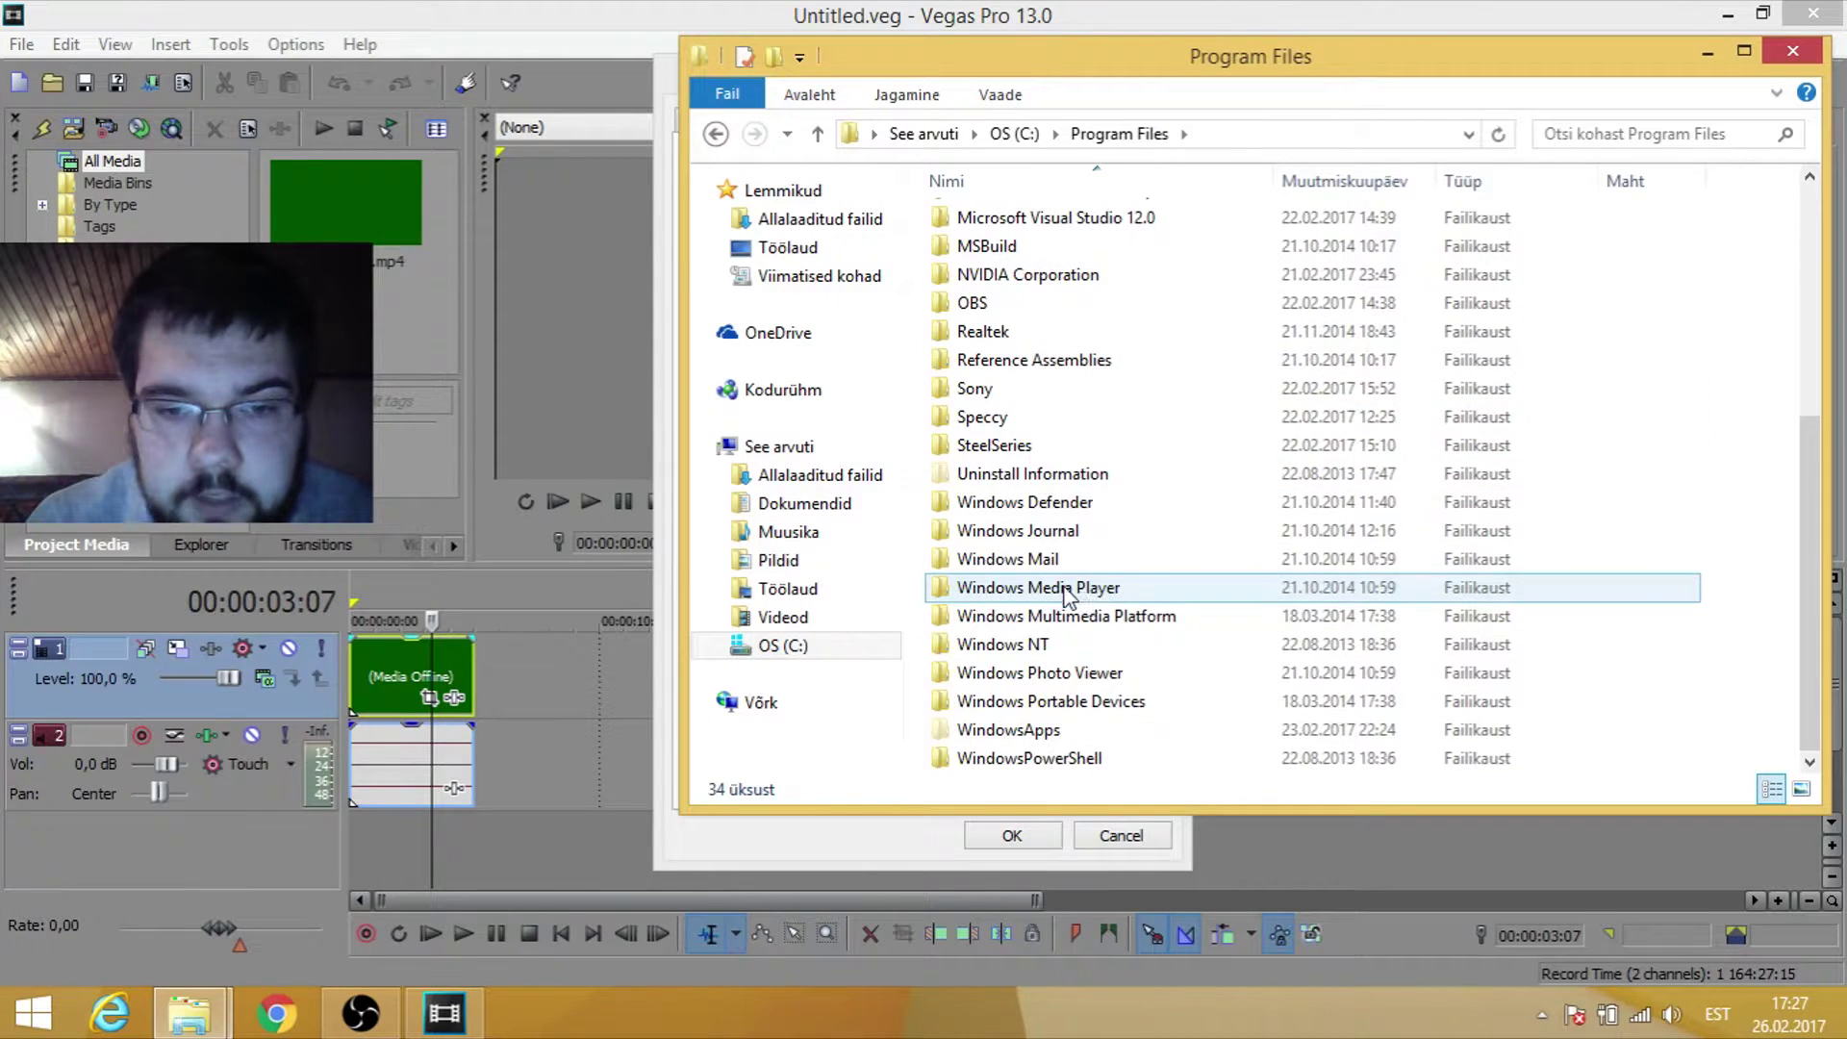
double_click(993, 384)
double_click(1010, 223)
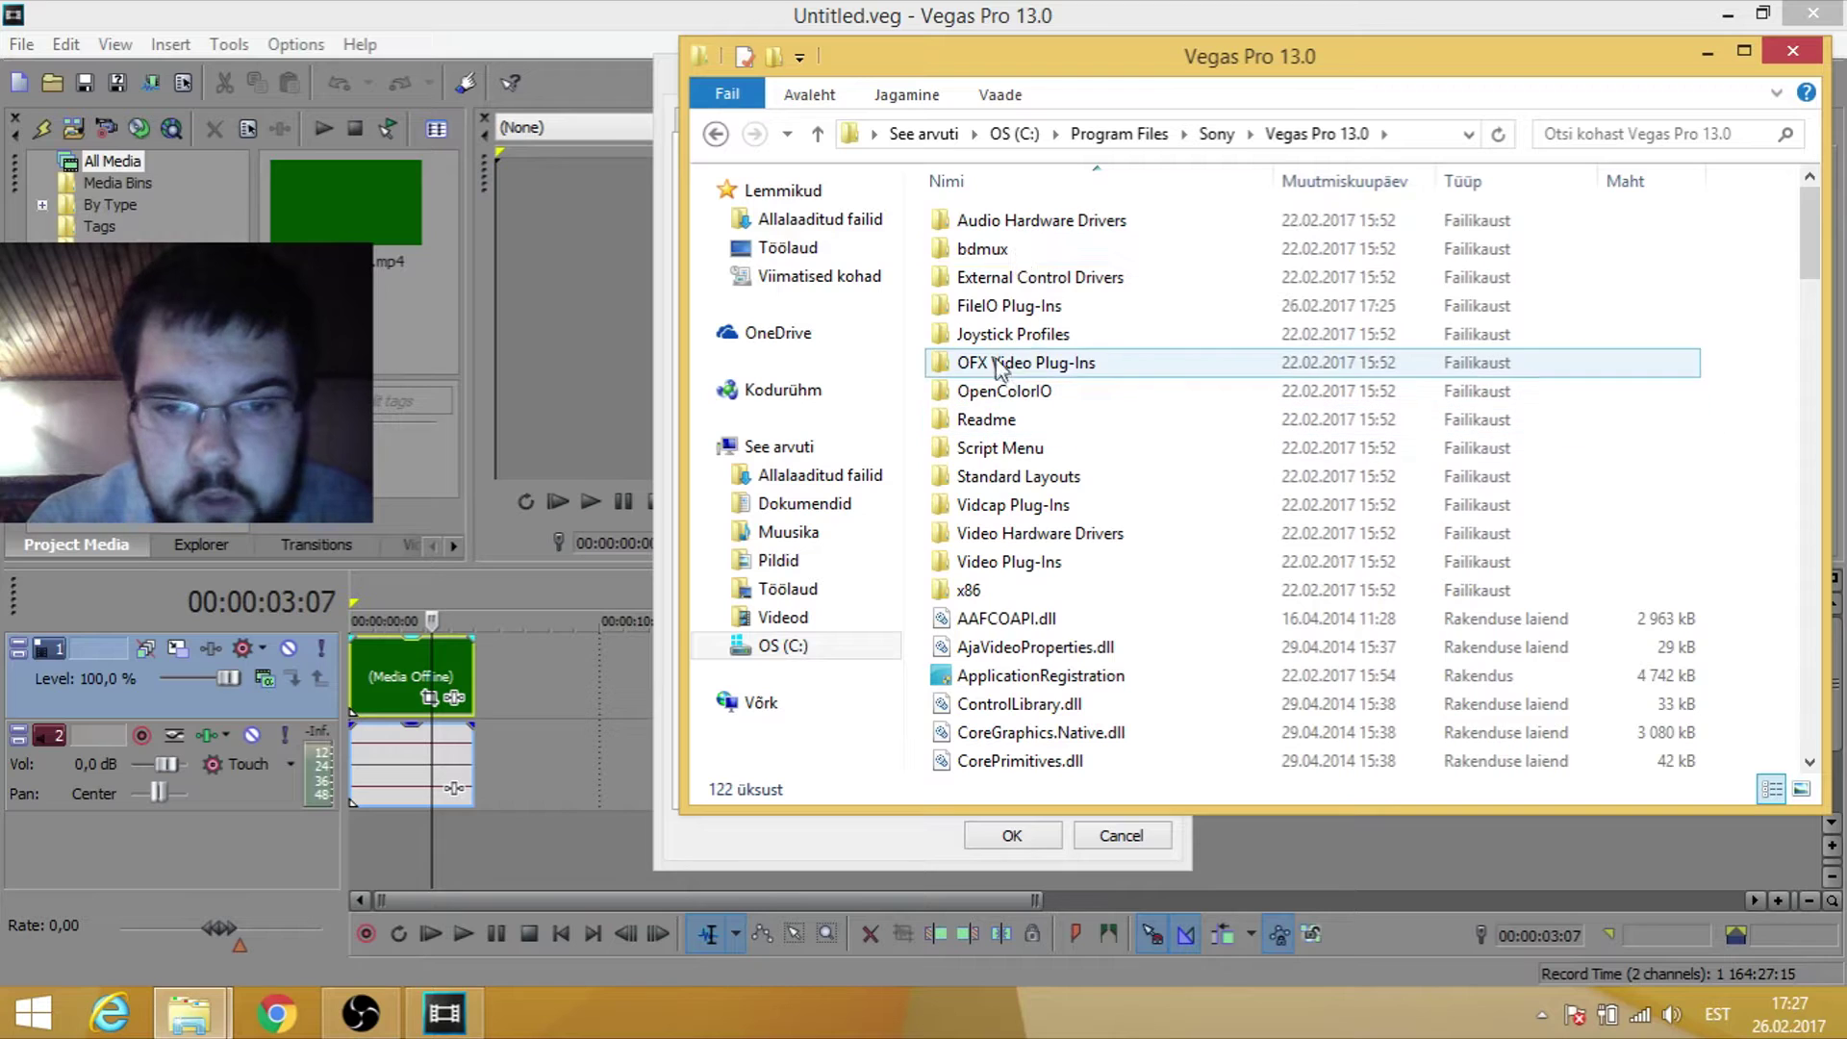
double_click(1005, 306)
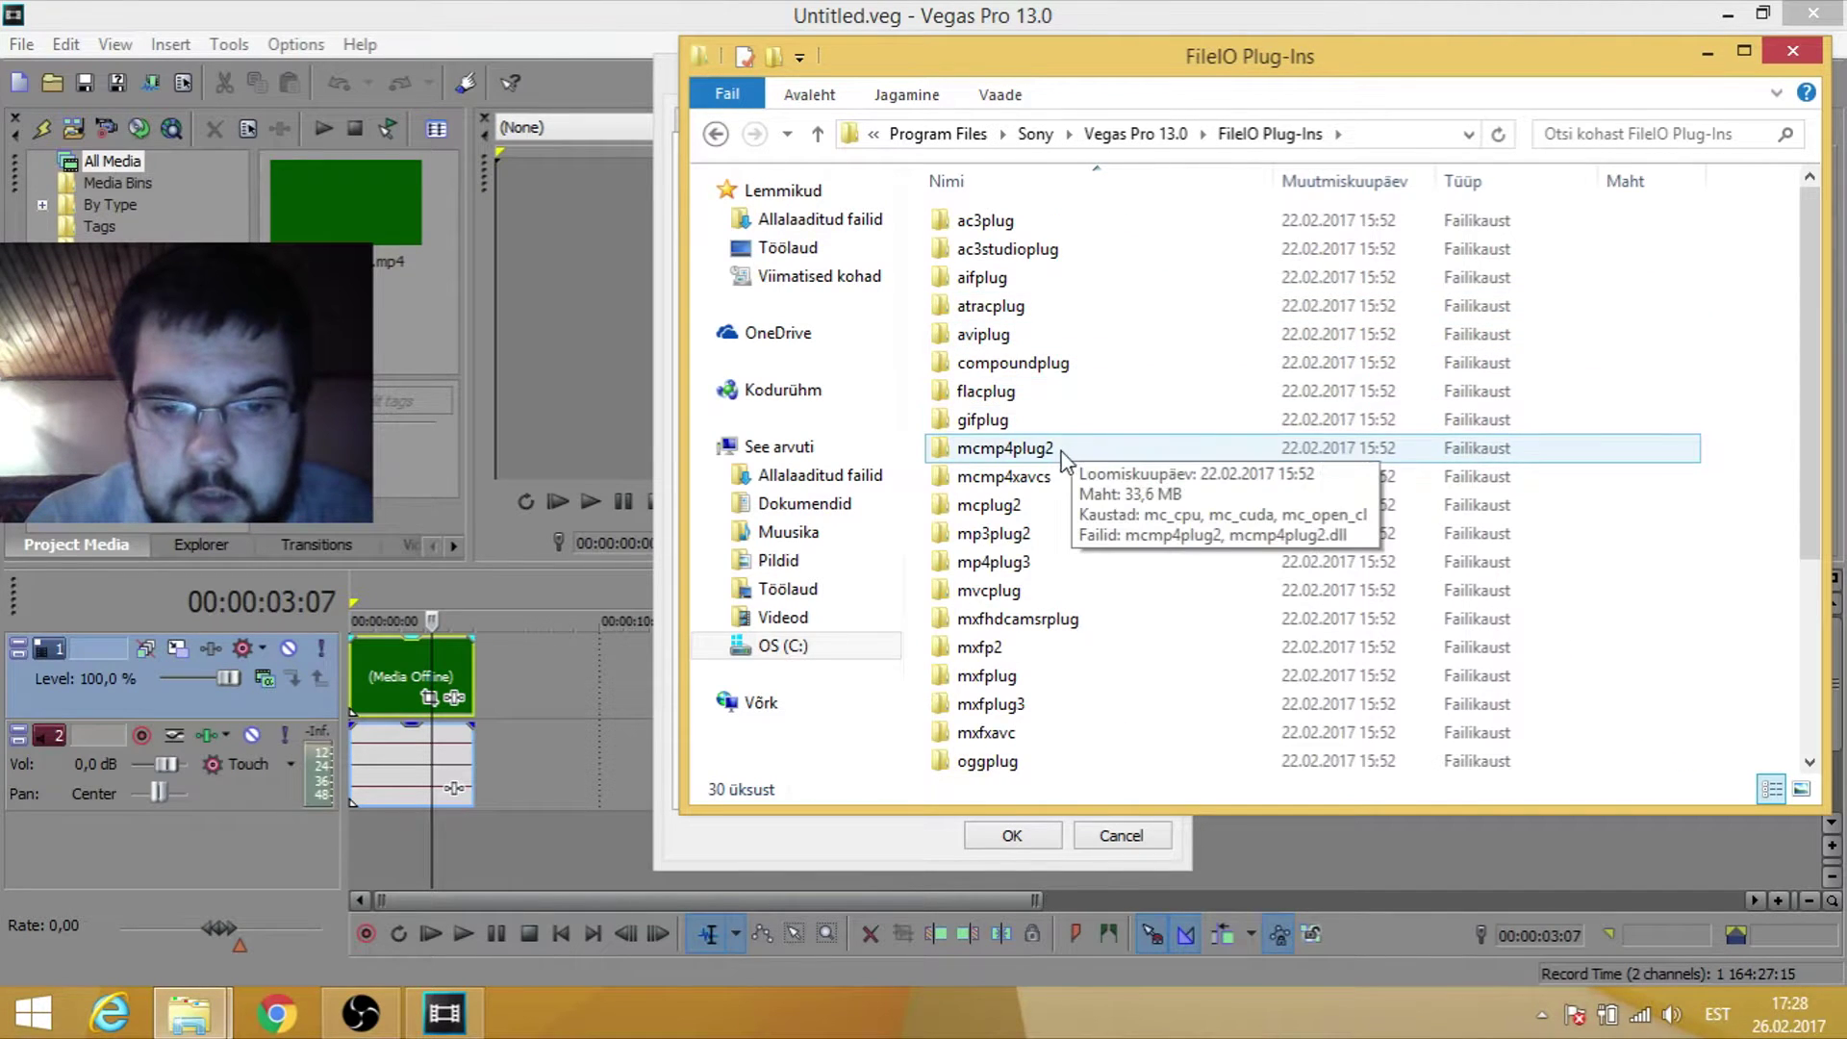
Rename the compoundplug folder to compoundplugg and close the folder window
click(1006, 363)
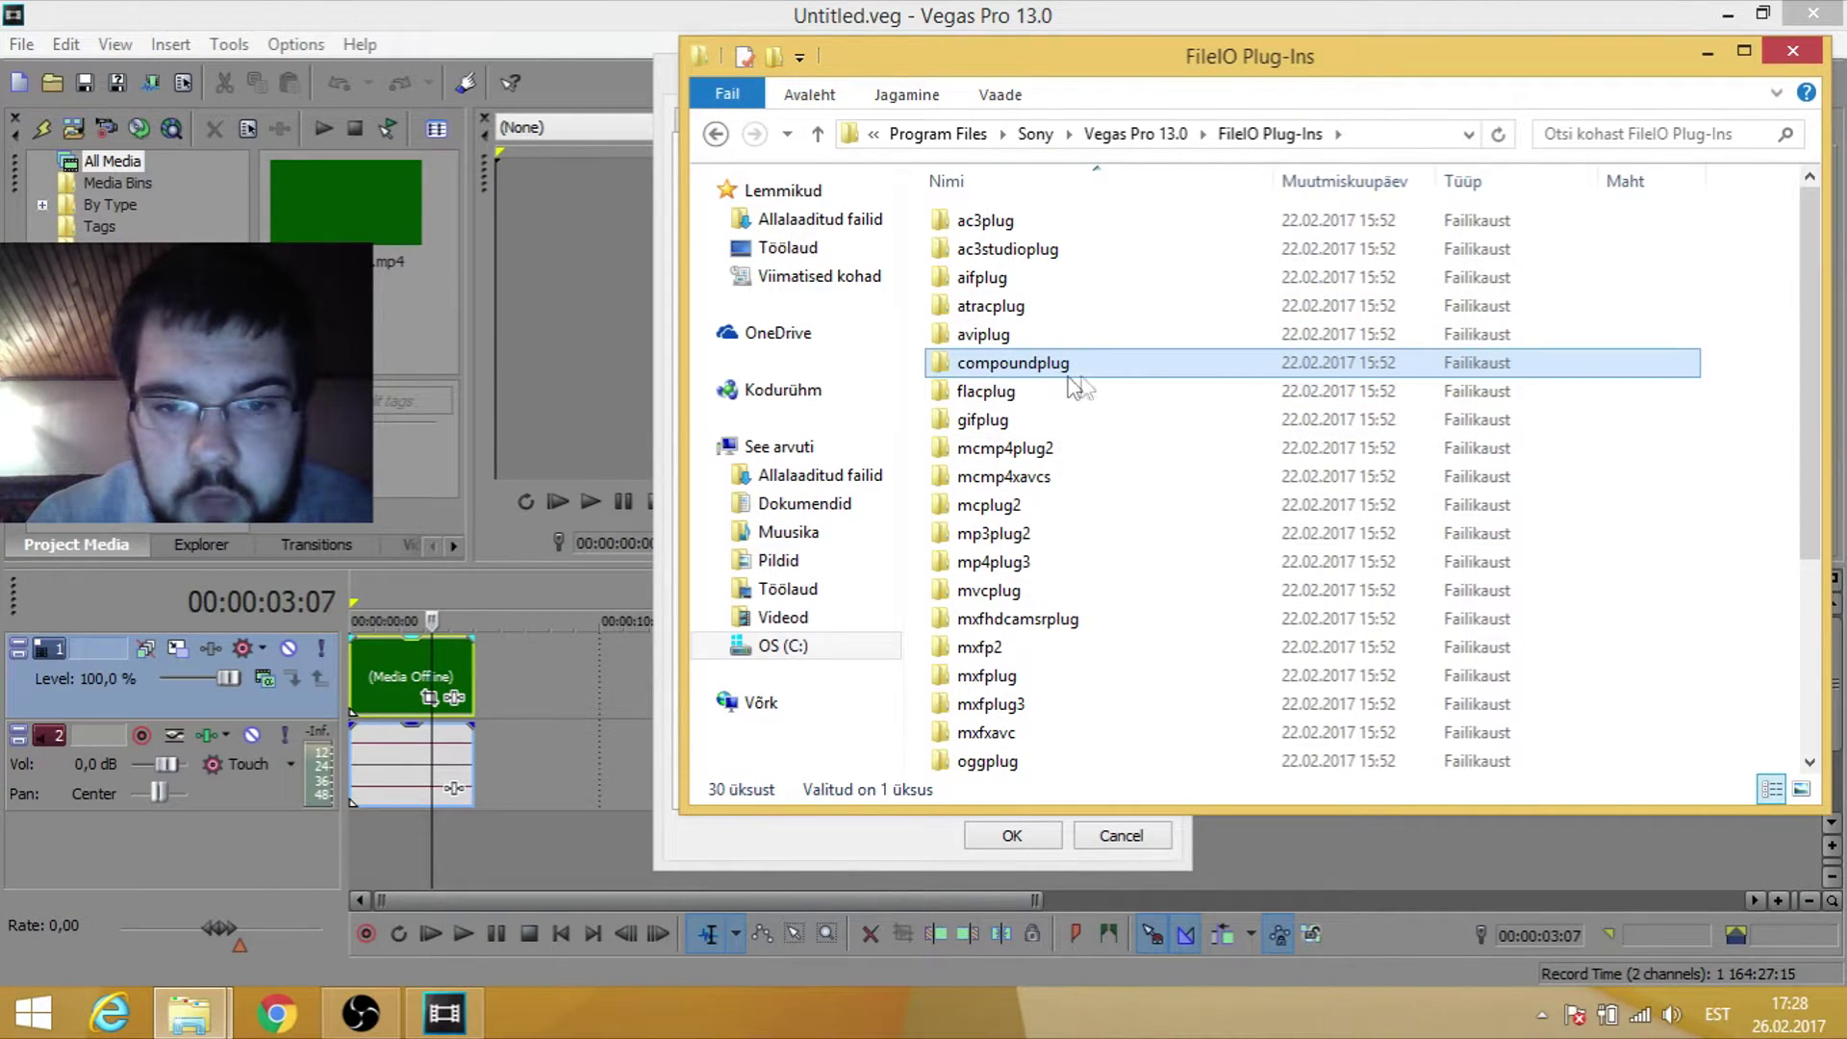
right_click(1078, 365)
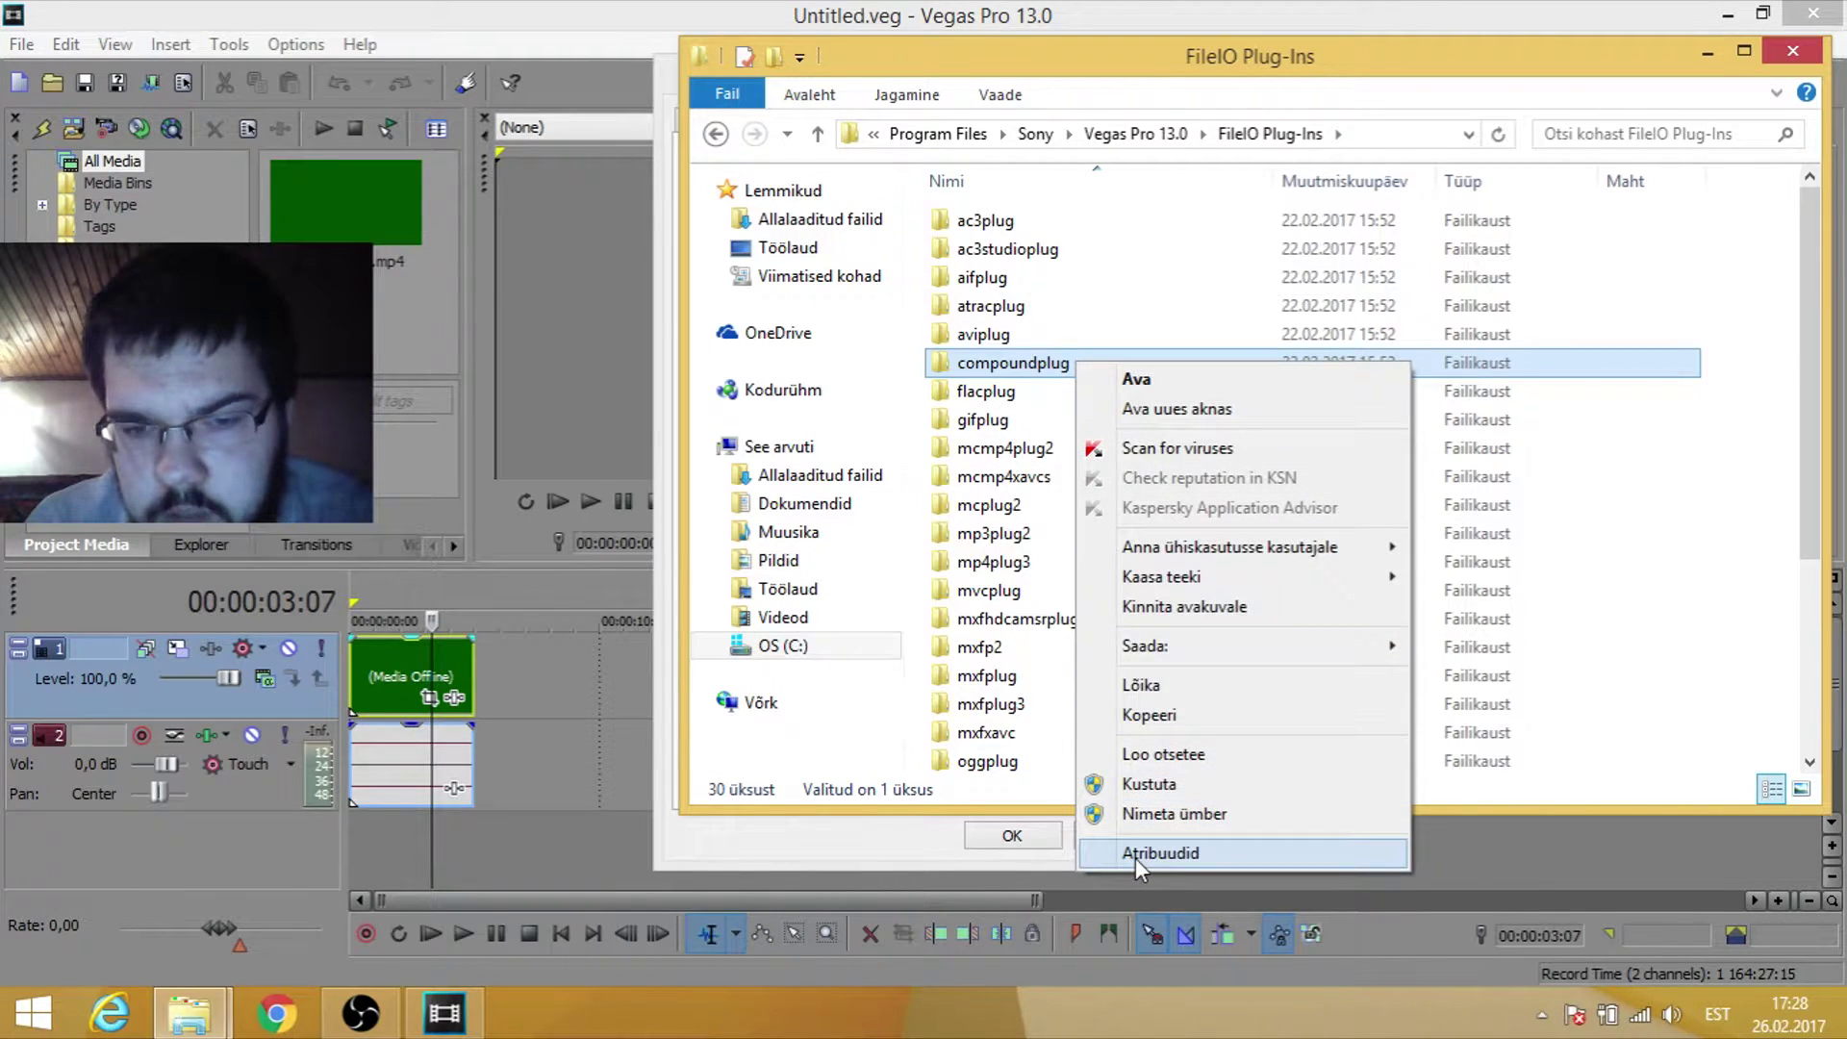
click(1154, 815)
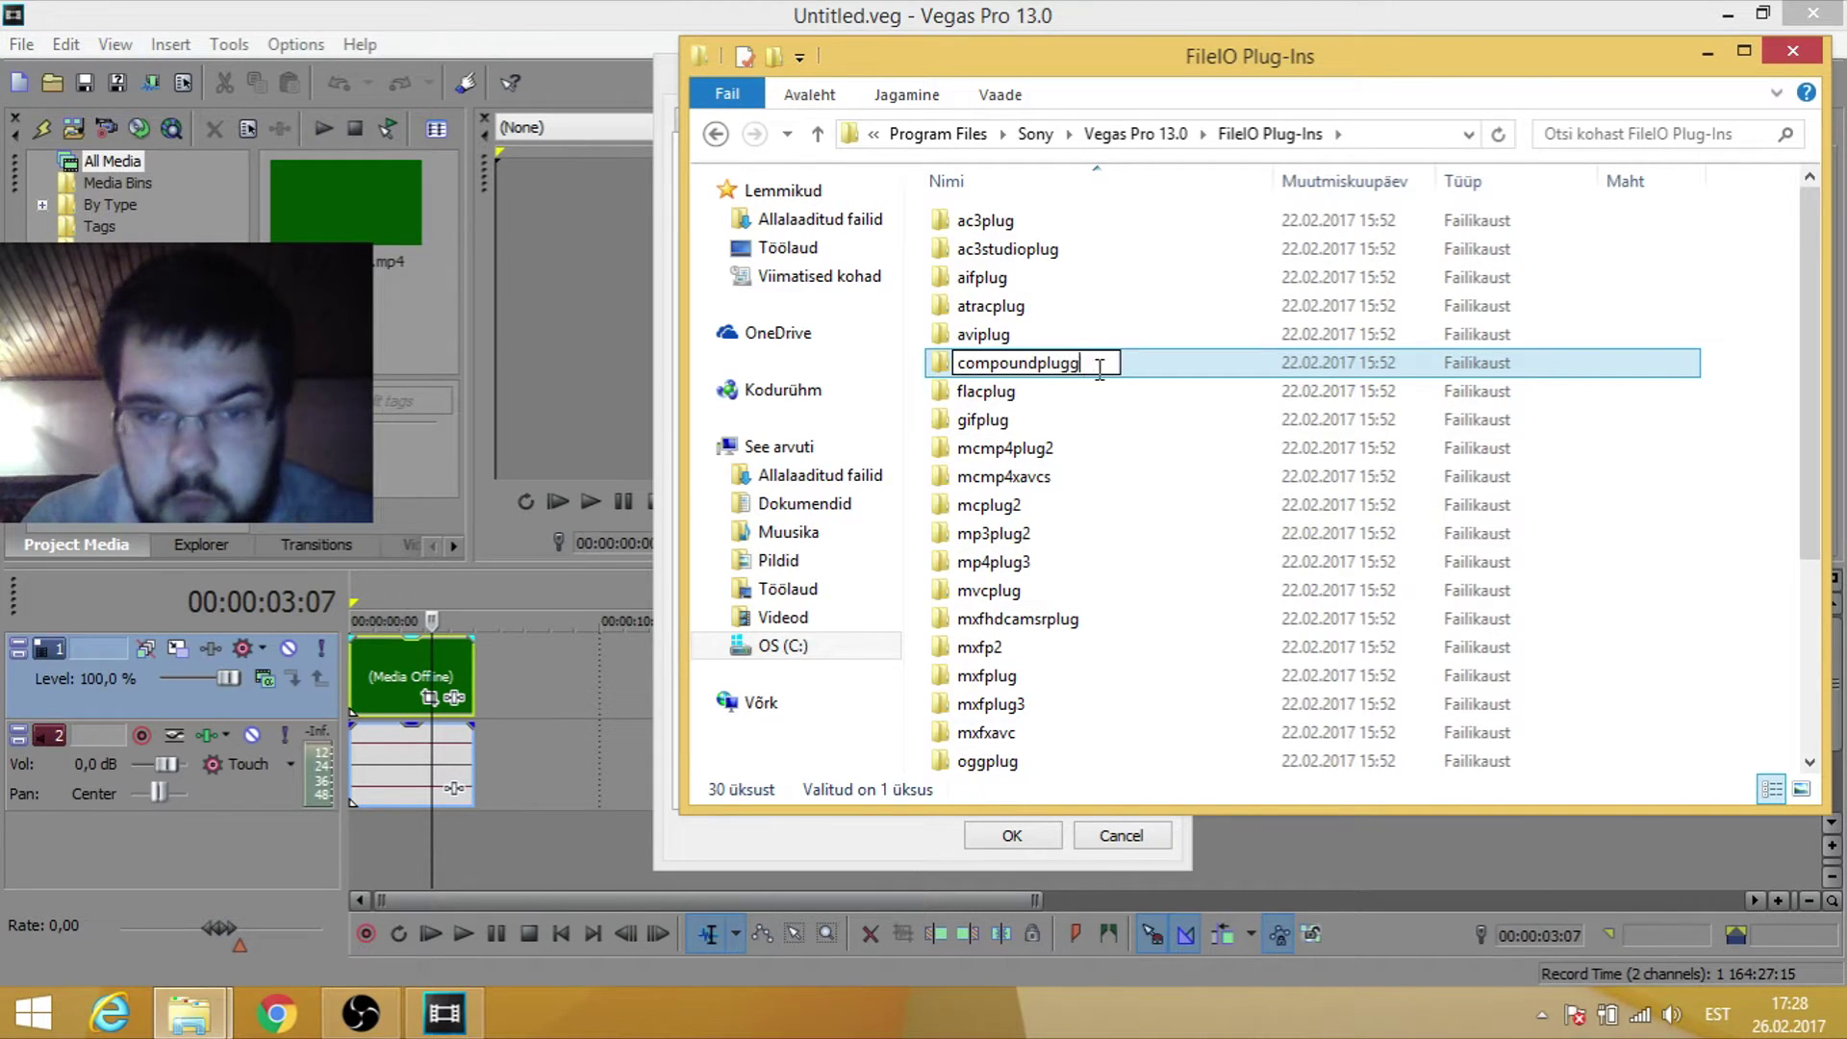
text(_)
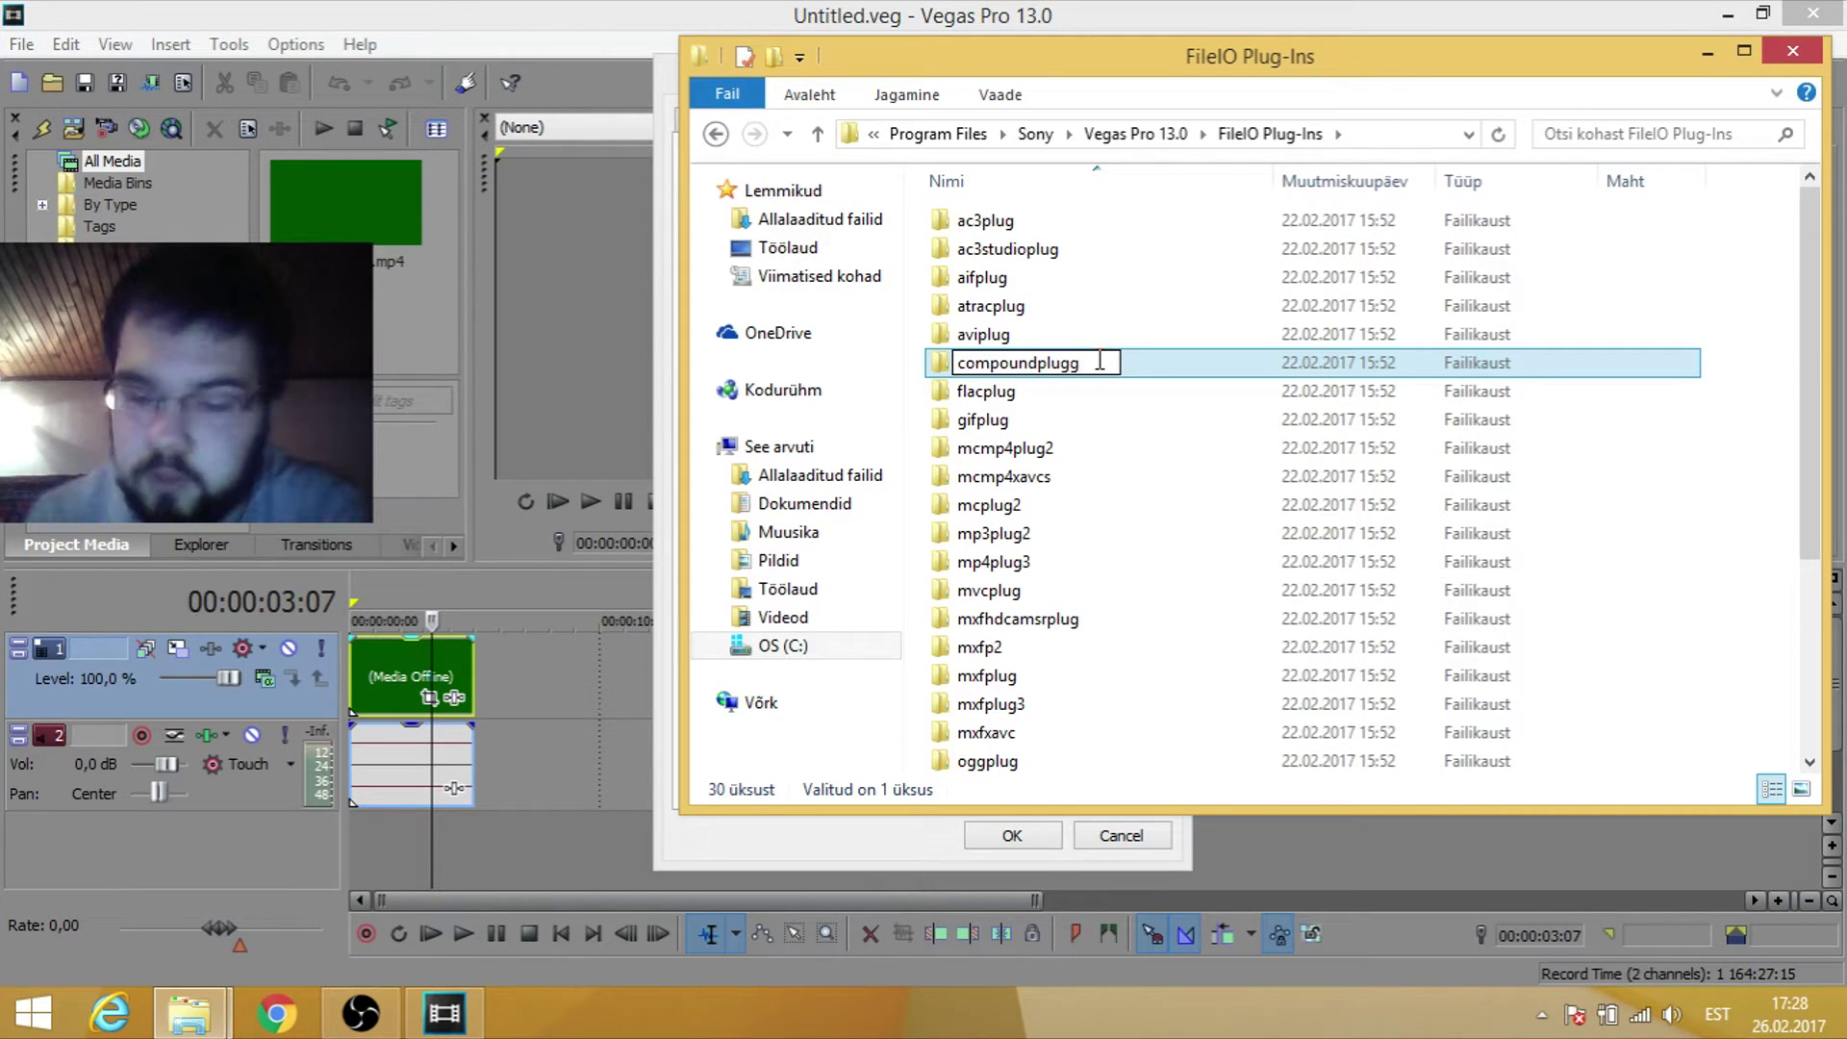
key(Return)
click(1793, 51)
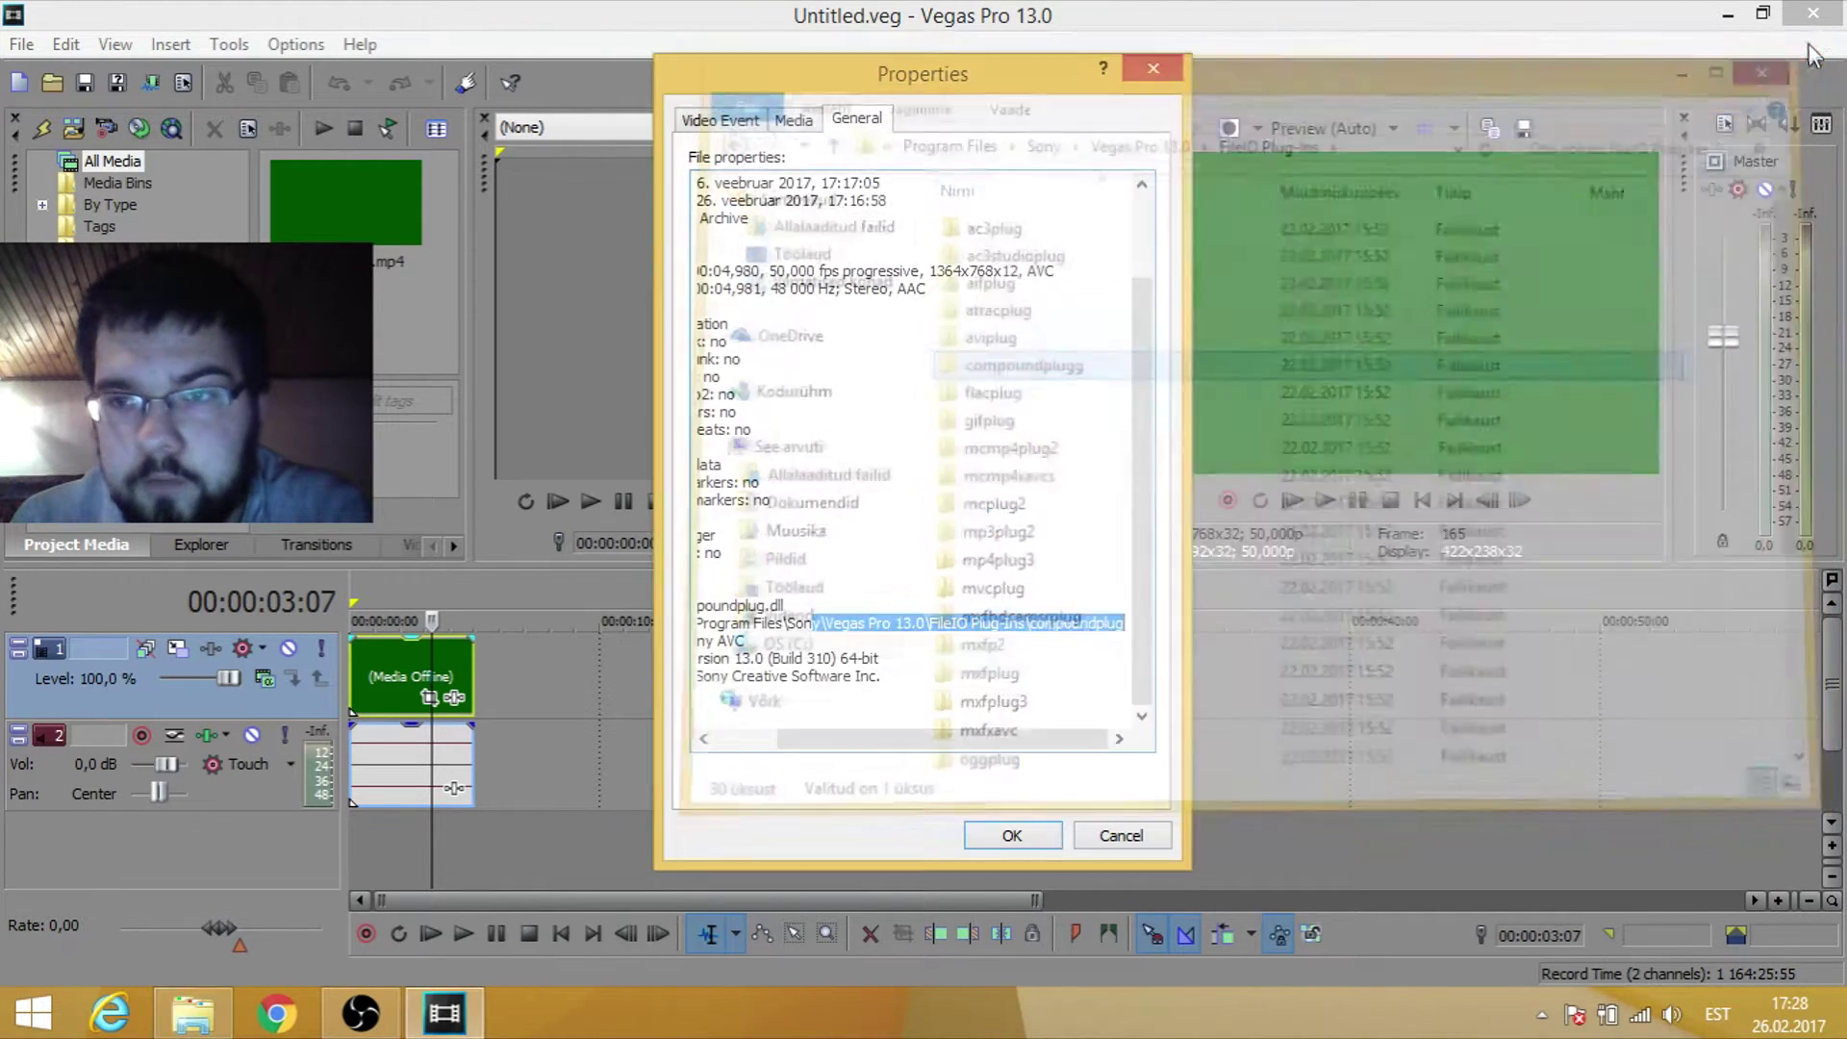
Close the Properties dialog and quit Vegas Pro without saving the project
click(1012, 835)
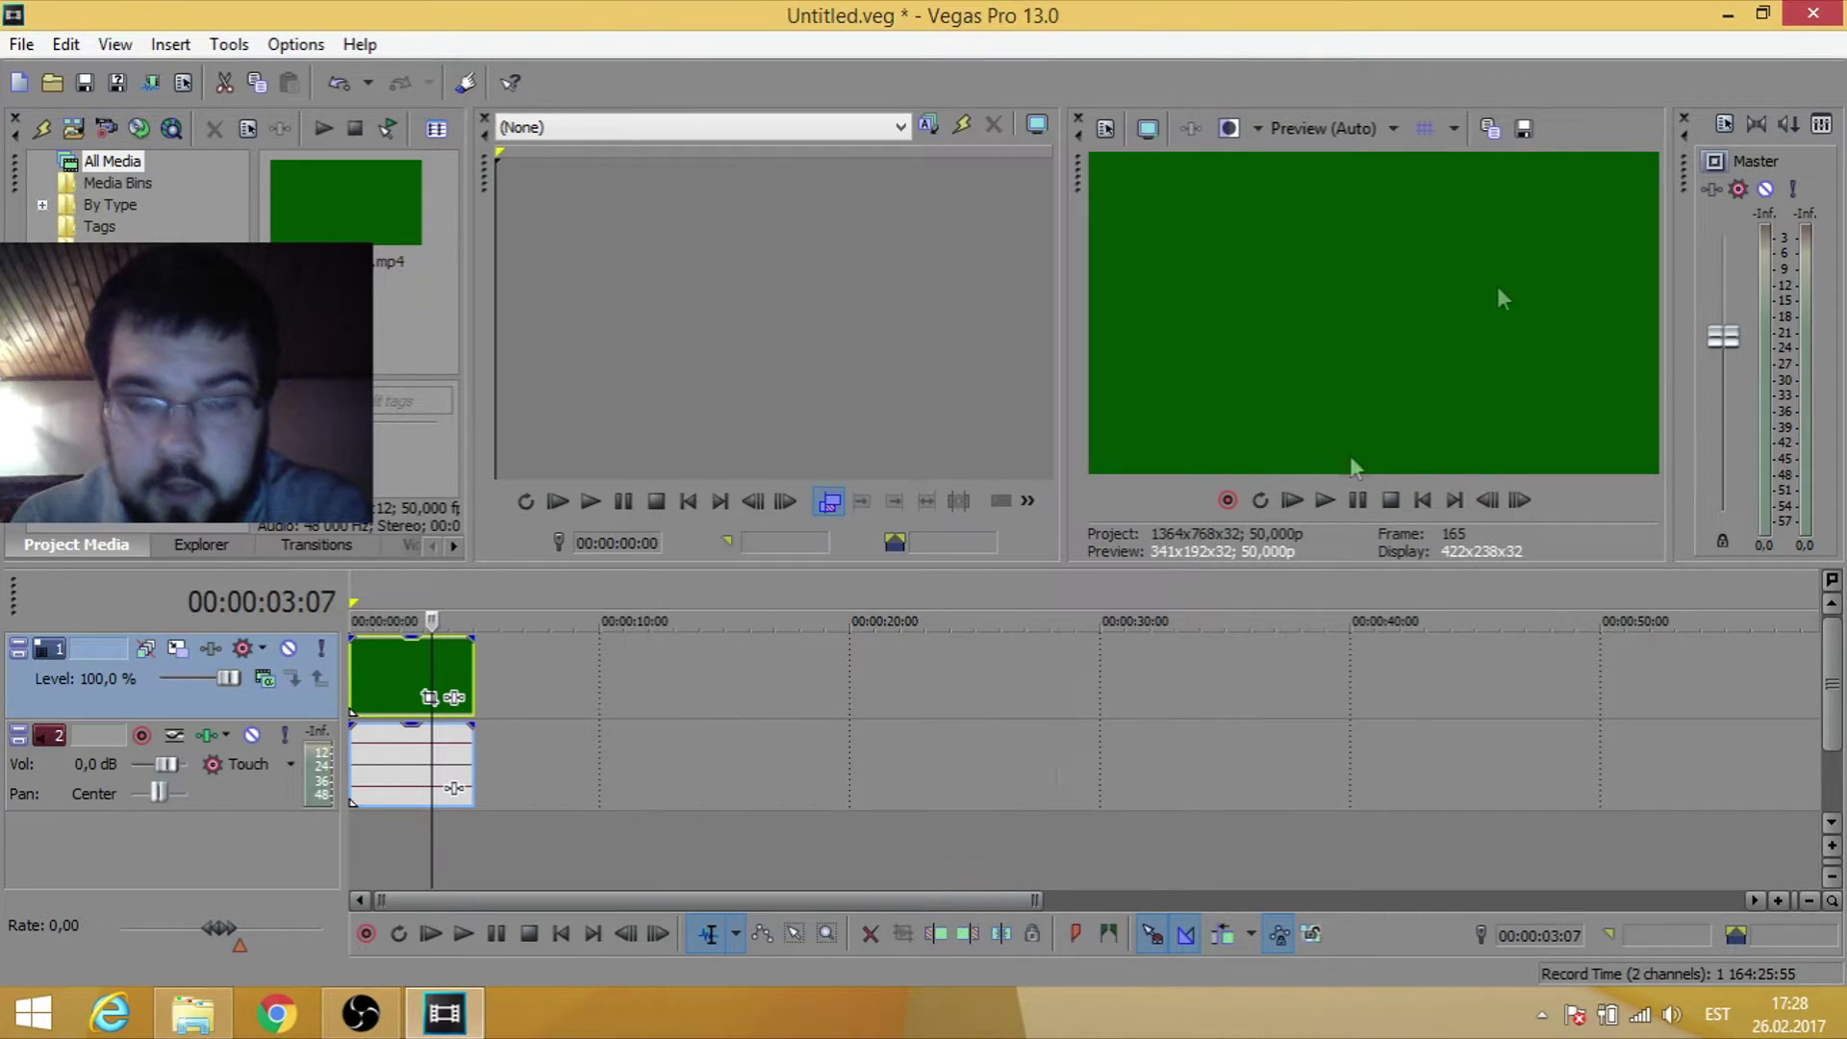
click(1812, 13)
click(940, 438)
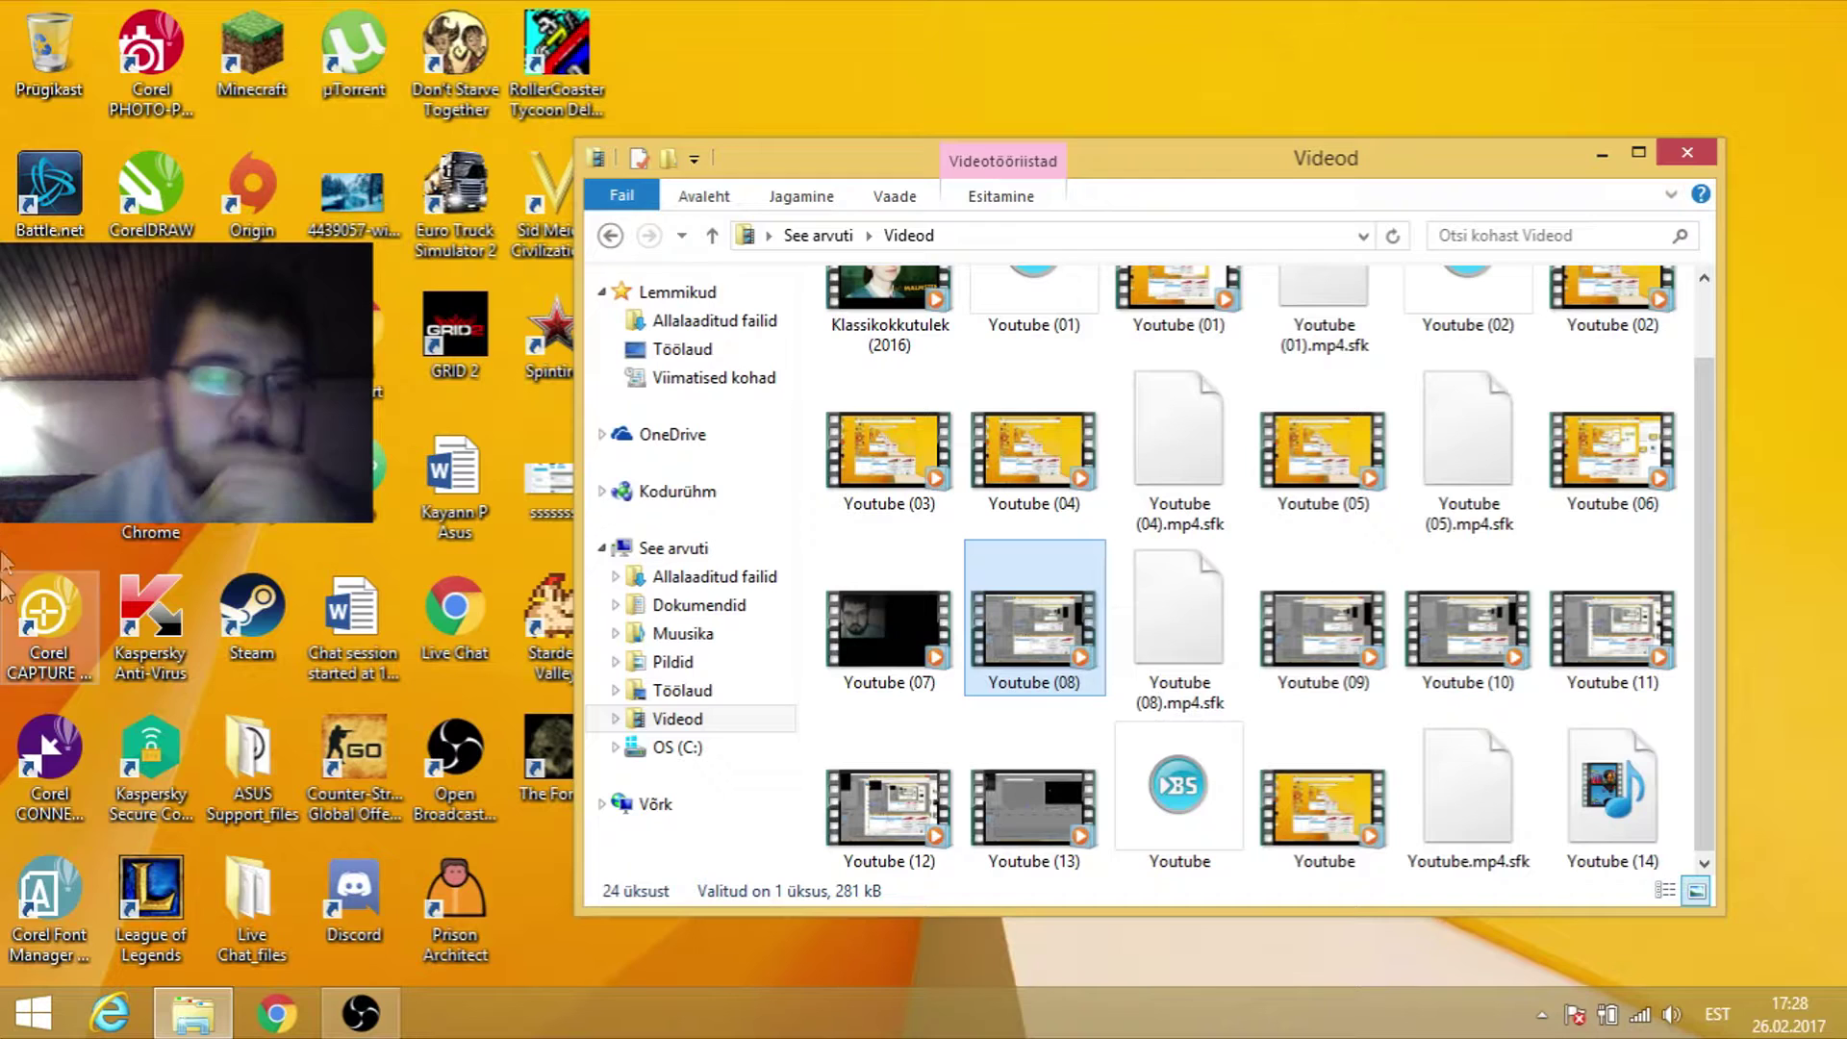
Relaunch Vegas Pro 13.0 by searching 'vegas' from the Start screen
click(4, 1025)
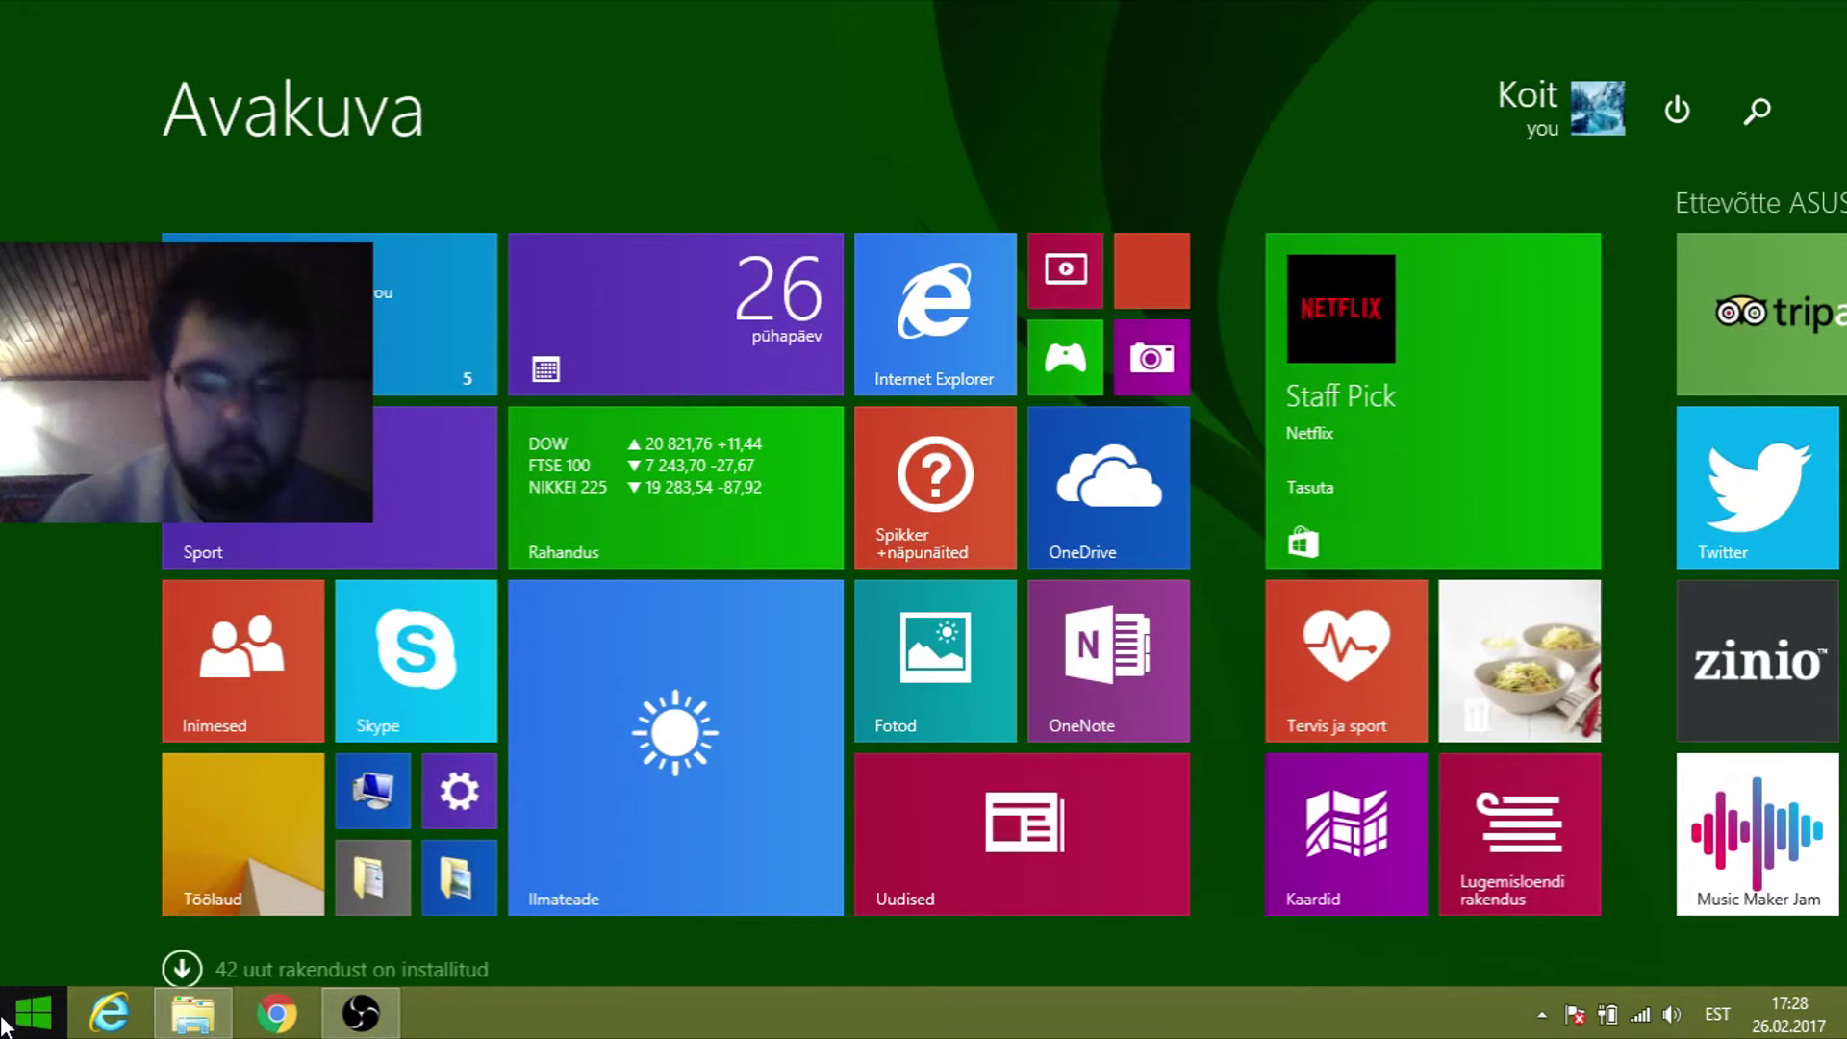
text(vegas Pro 13.0 (64-bit)
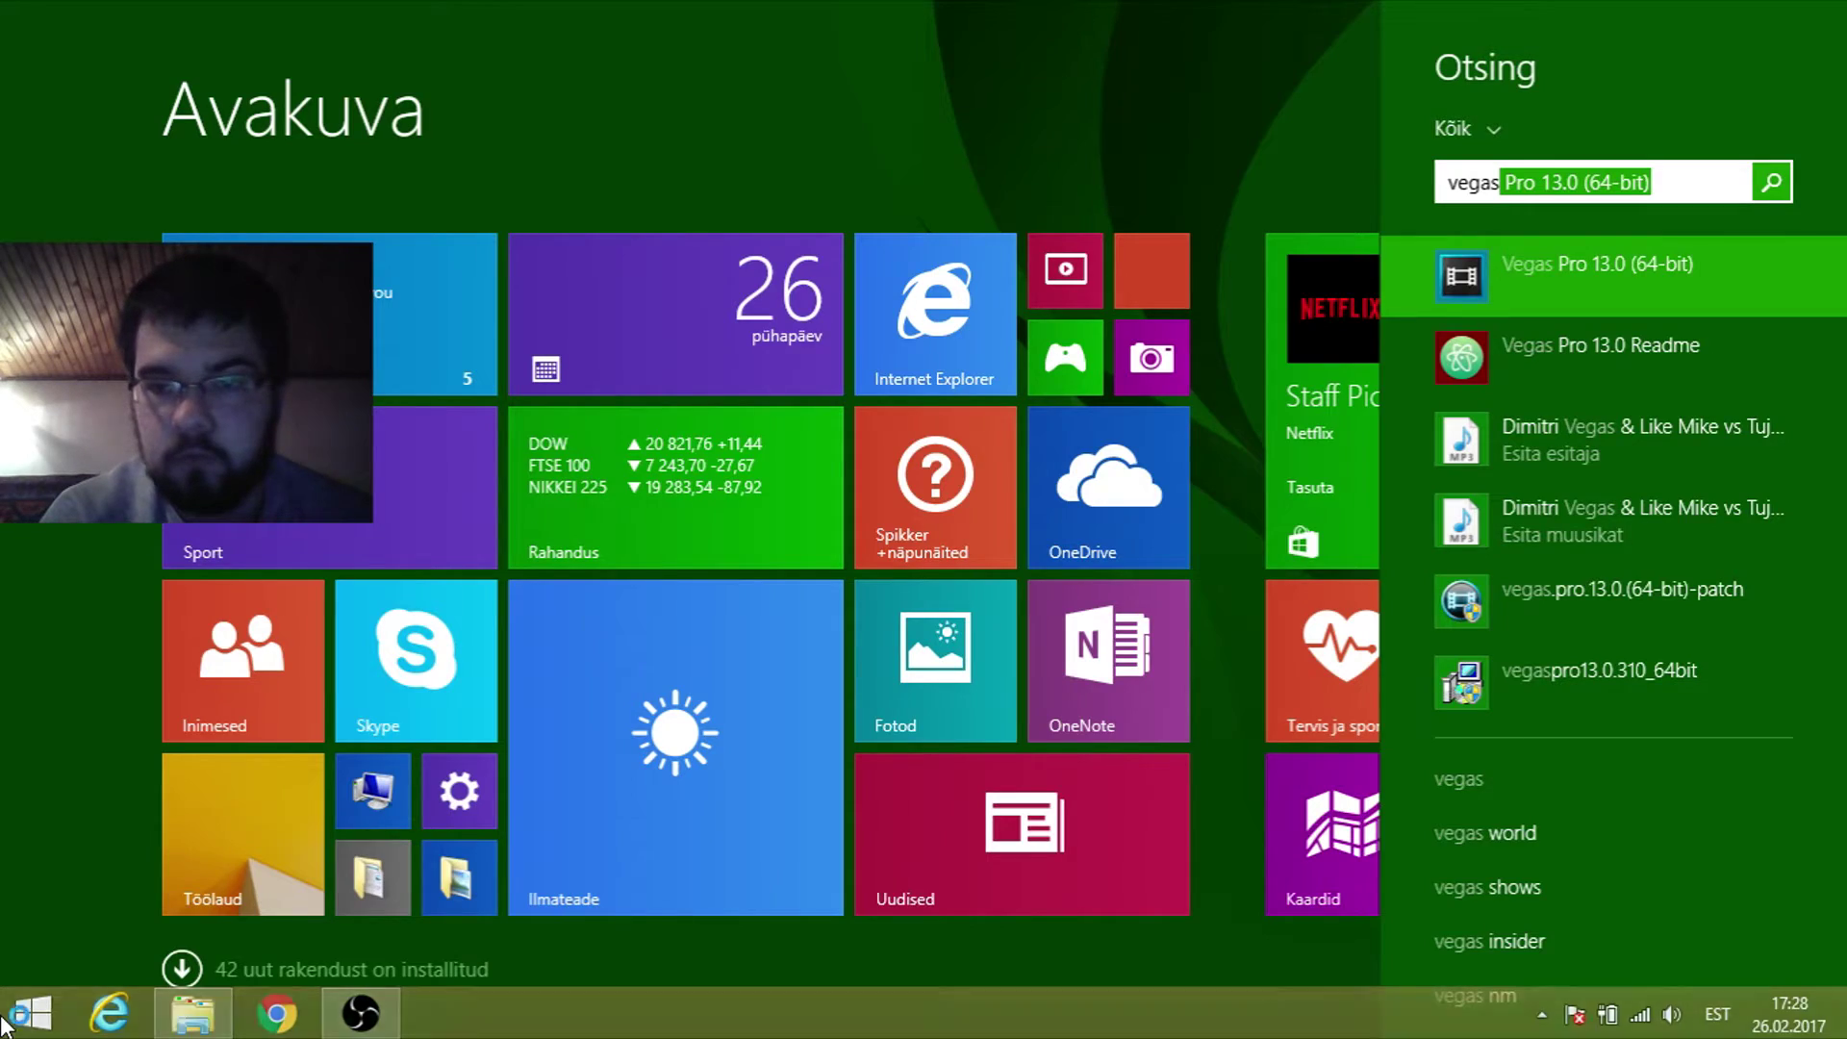
key(Return)
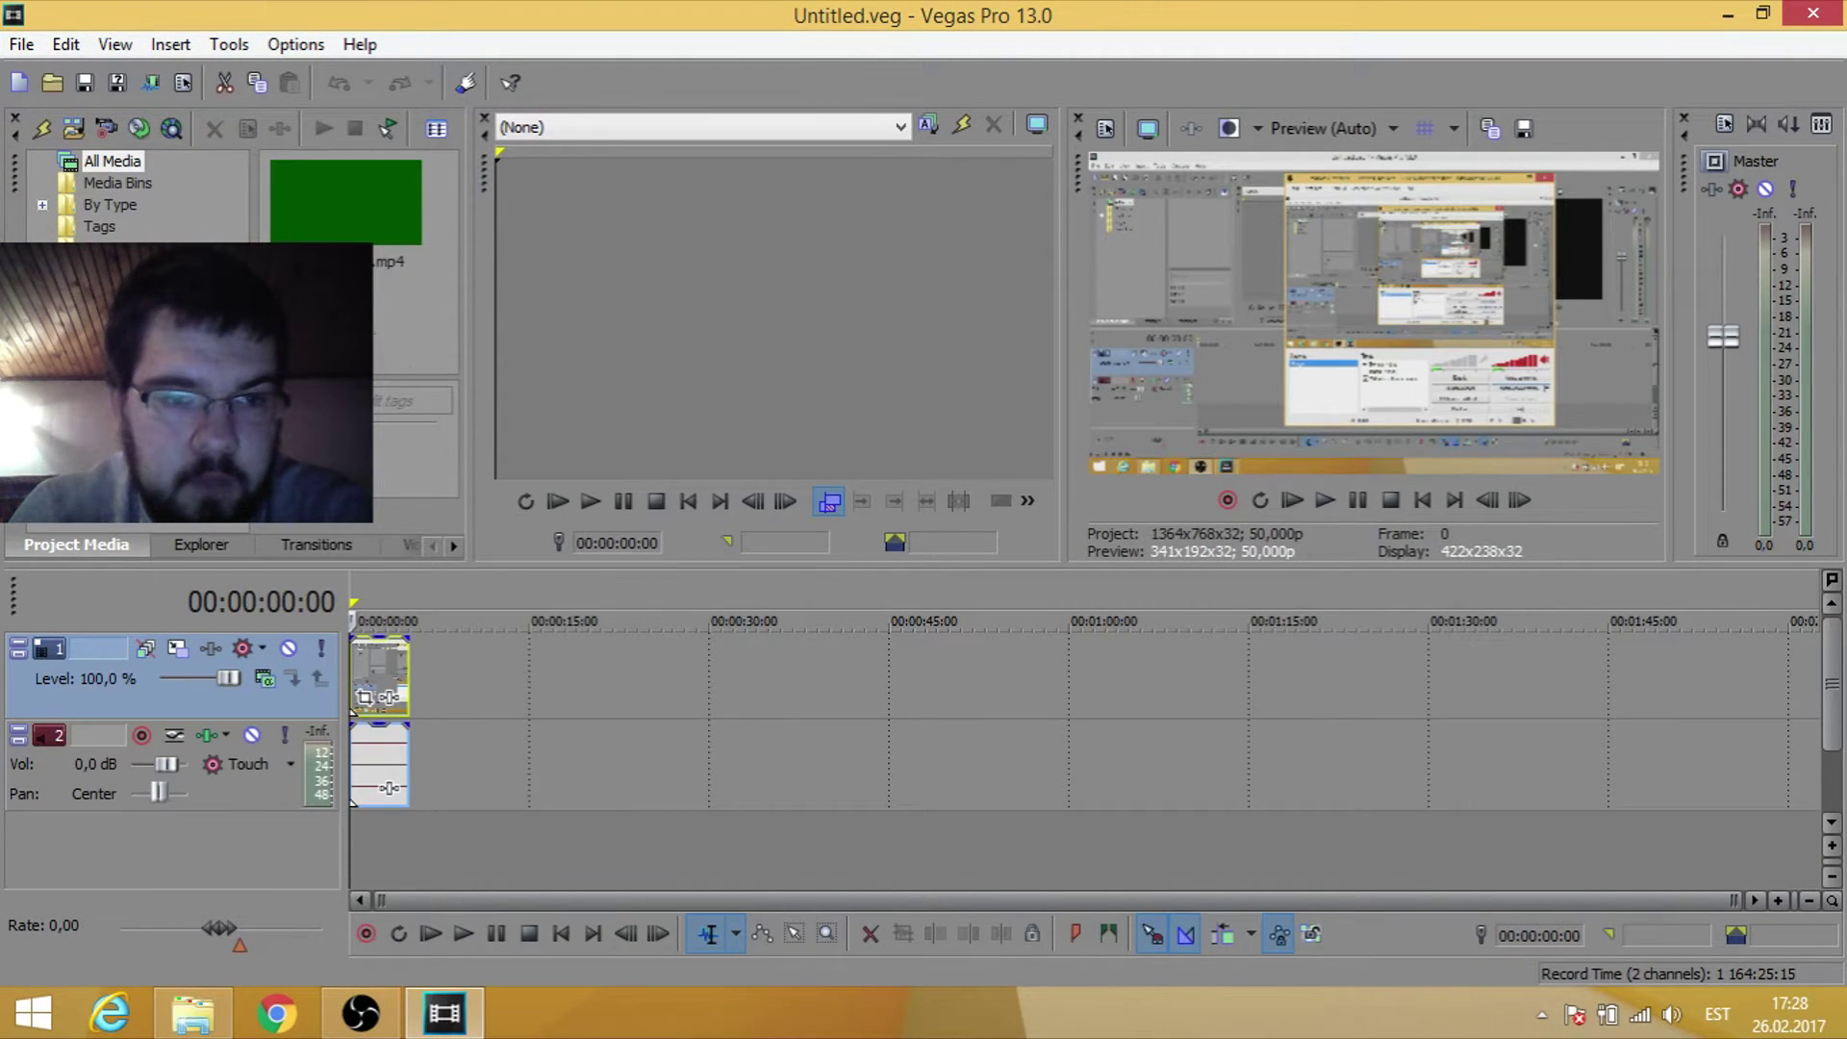
Select the .mp4 in Project Media, preview four seconds of real video, and open the clip's menu
click(358, 233)
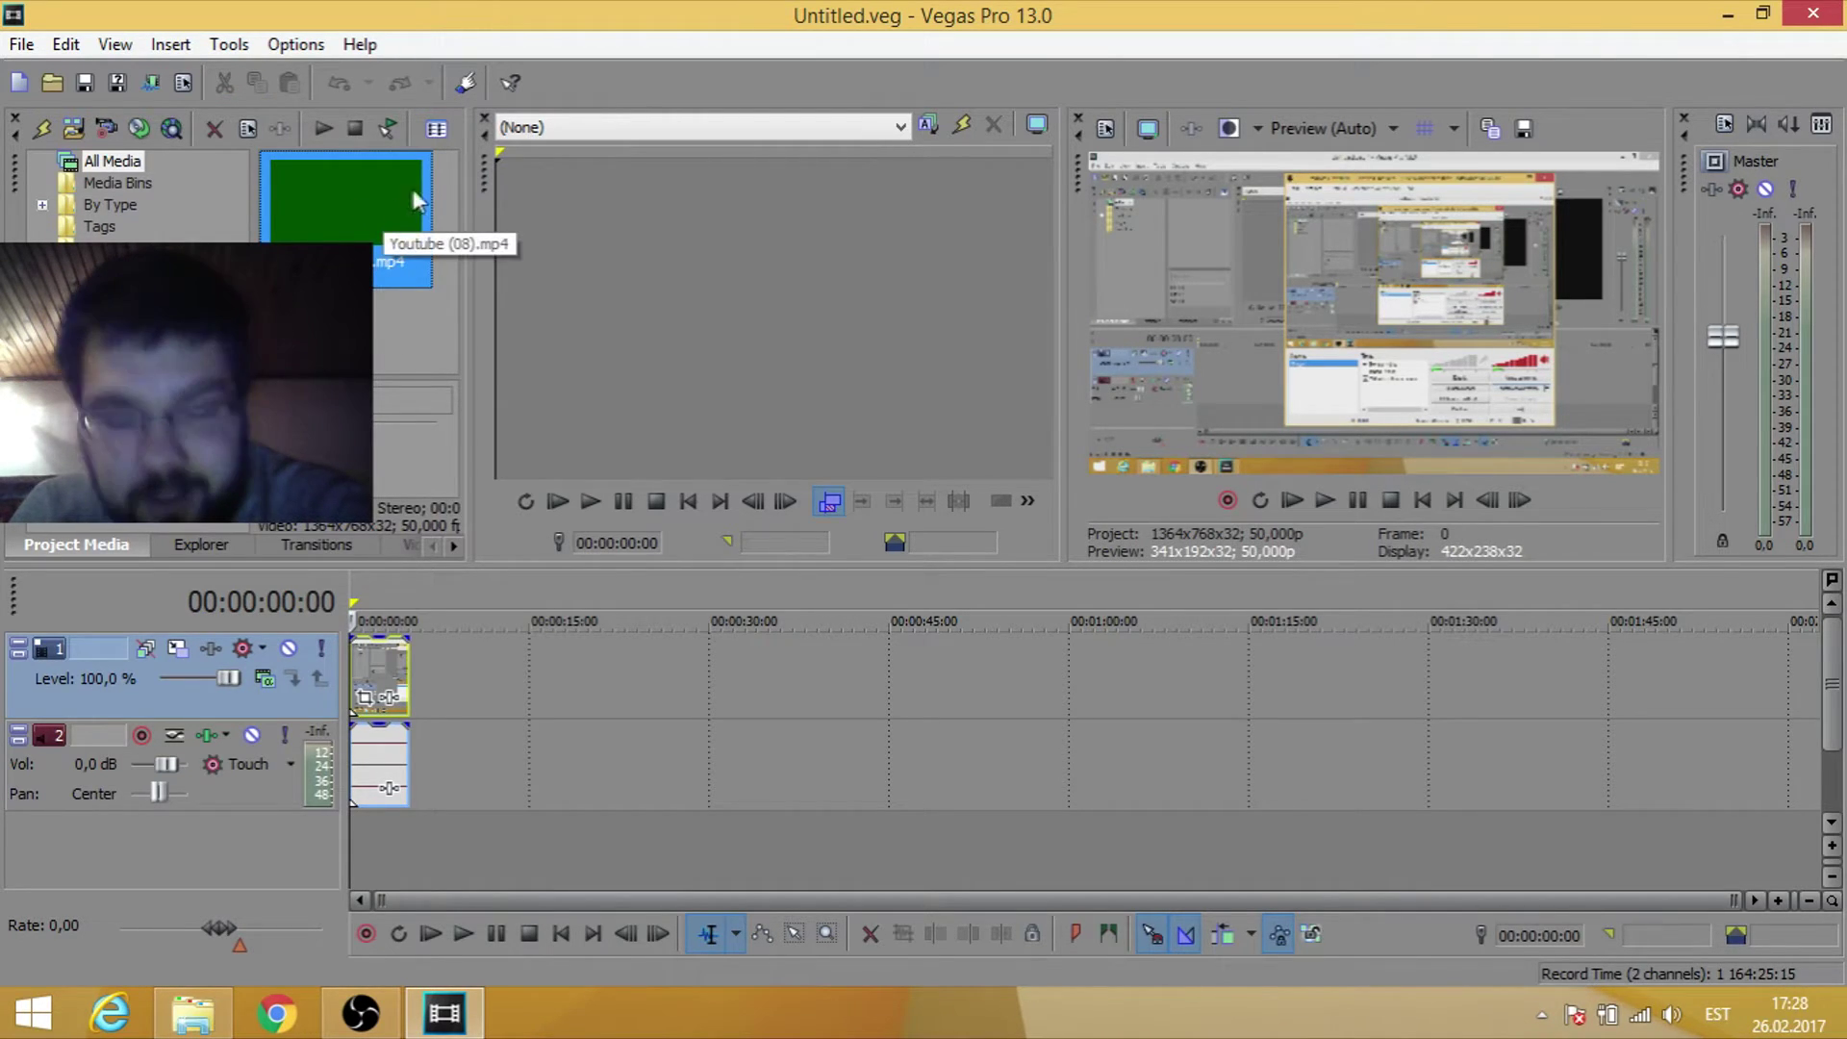
click(1323, 501)
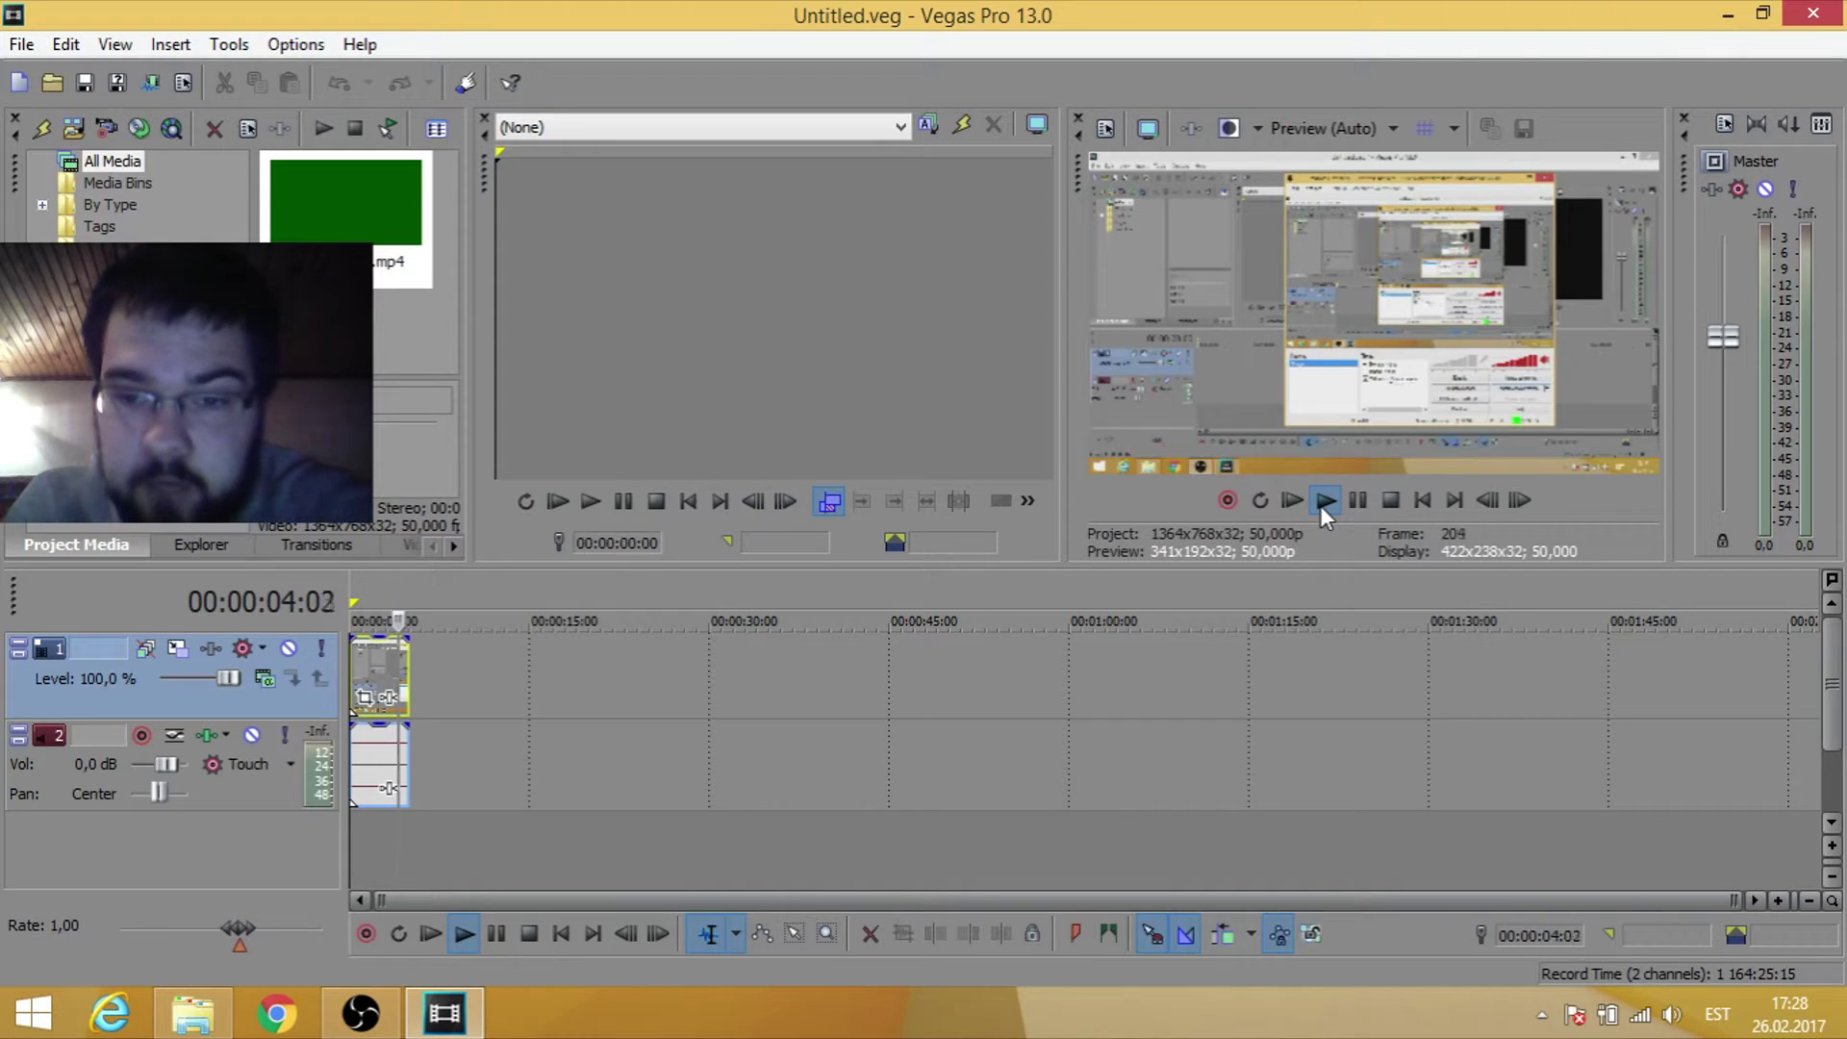
click(1392, 502)
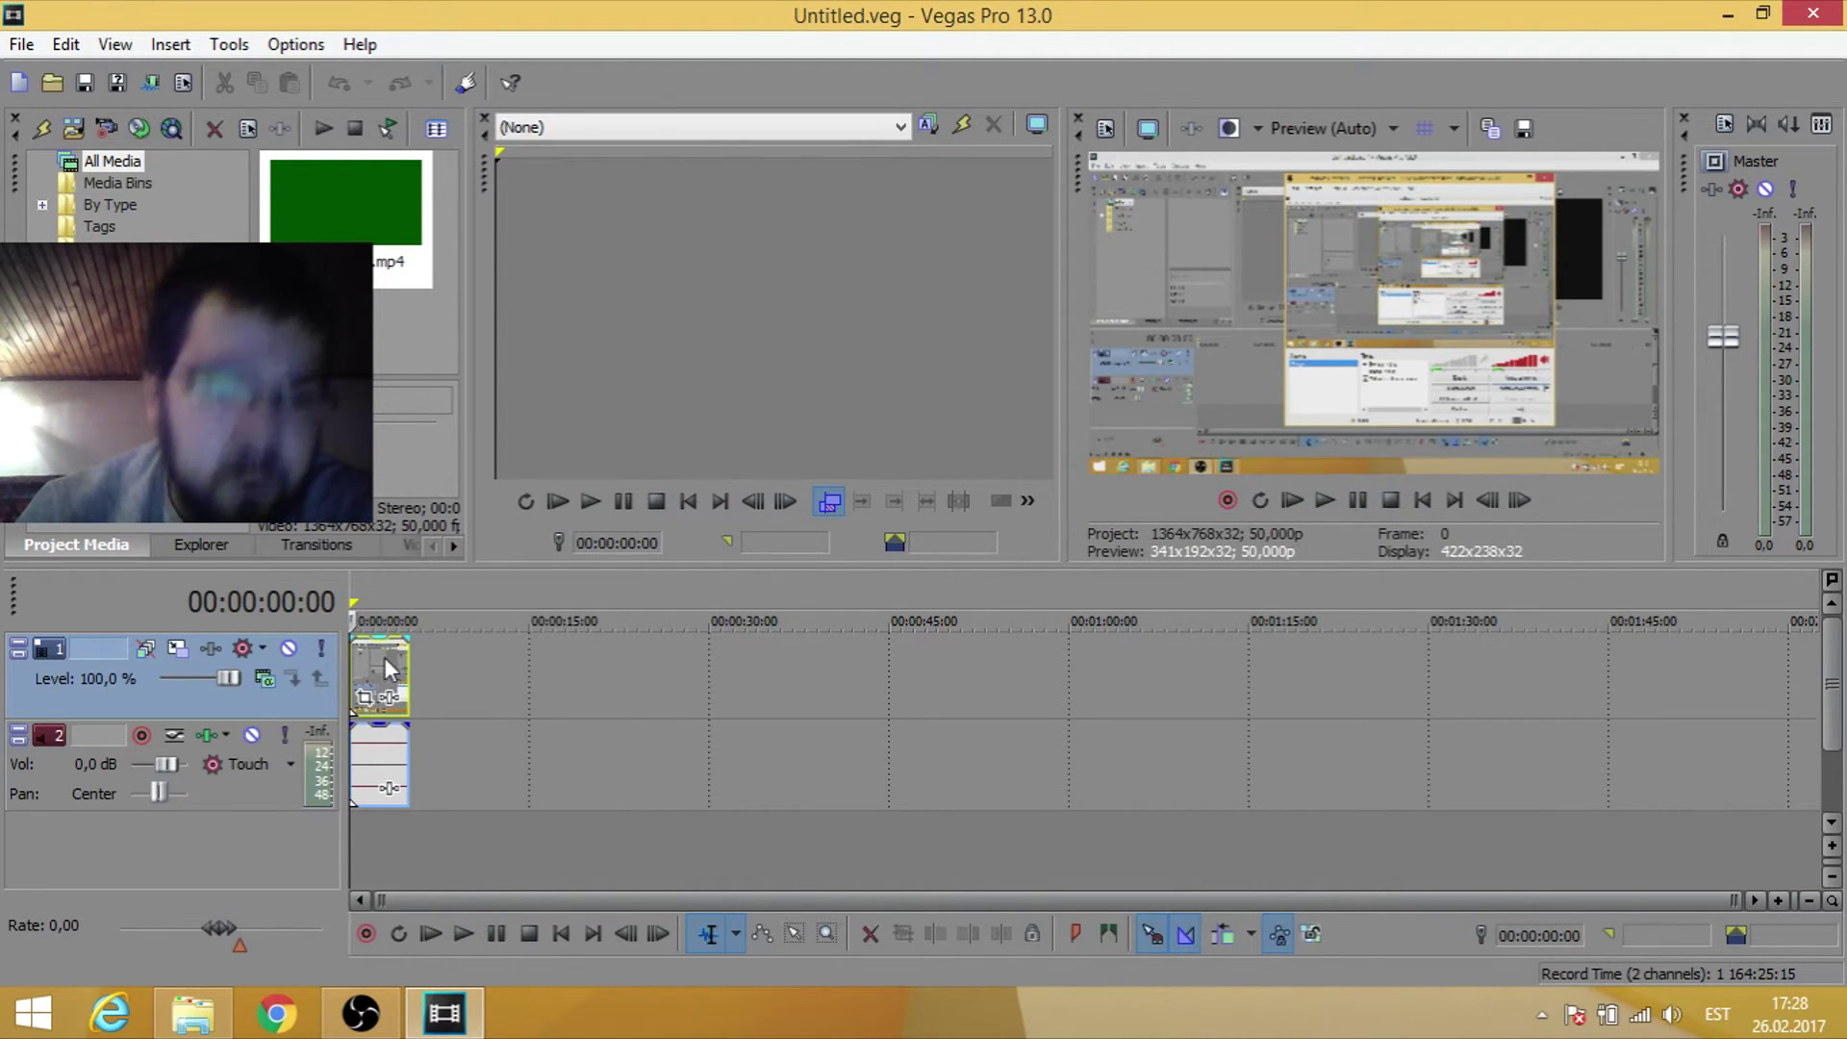
scroll(385, 664, up, 5)
right_click(449, 671)
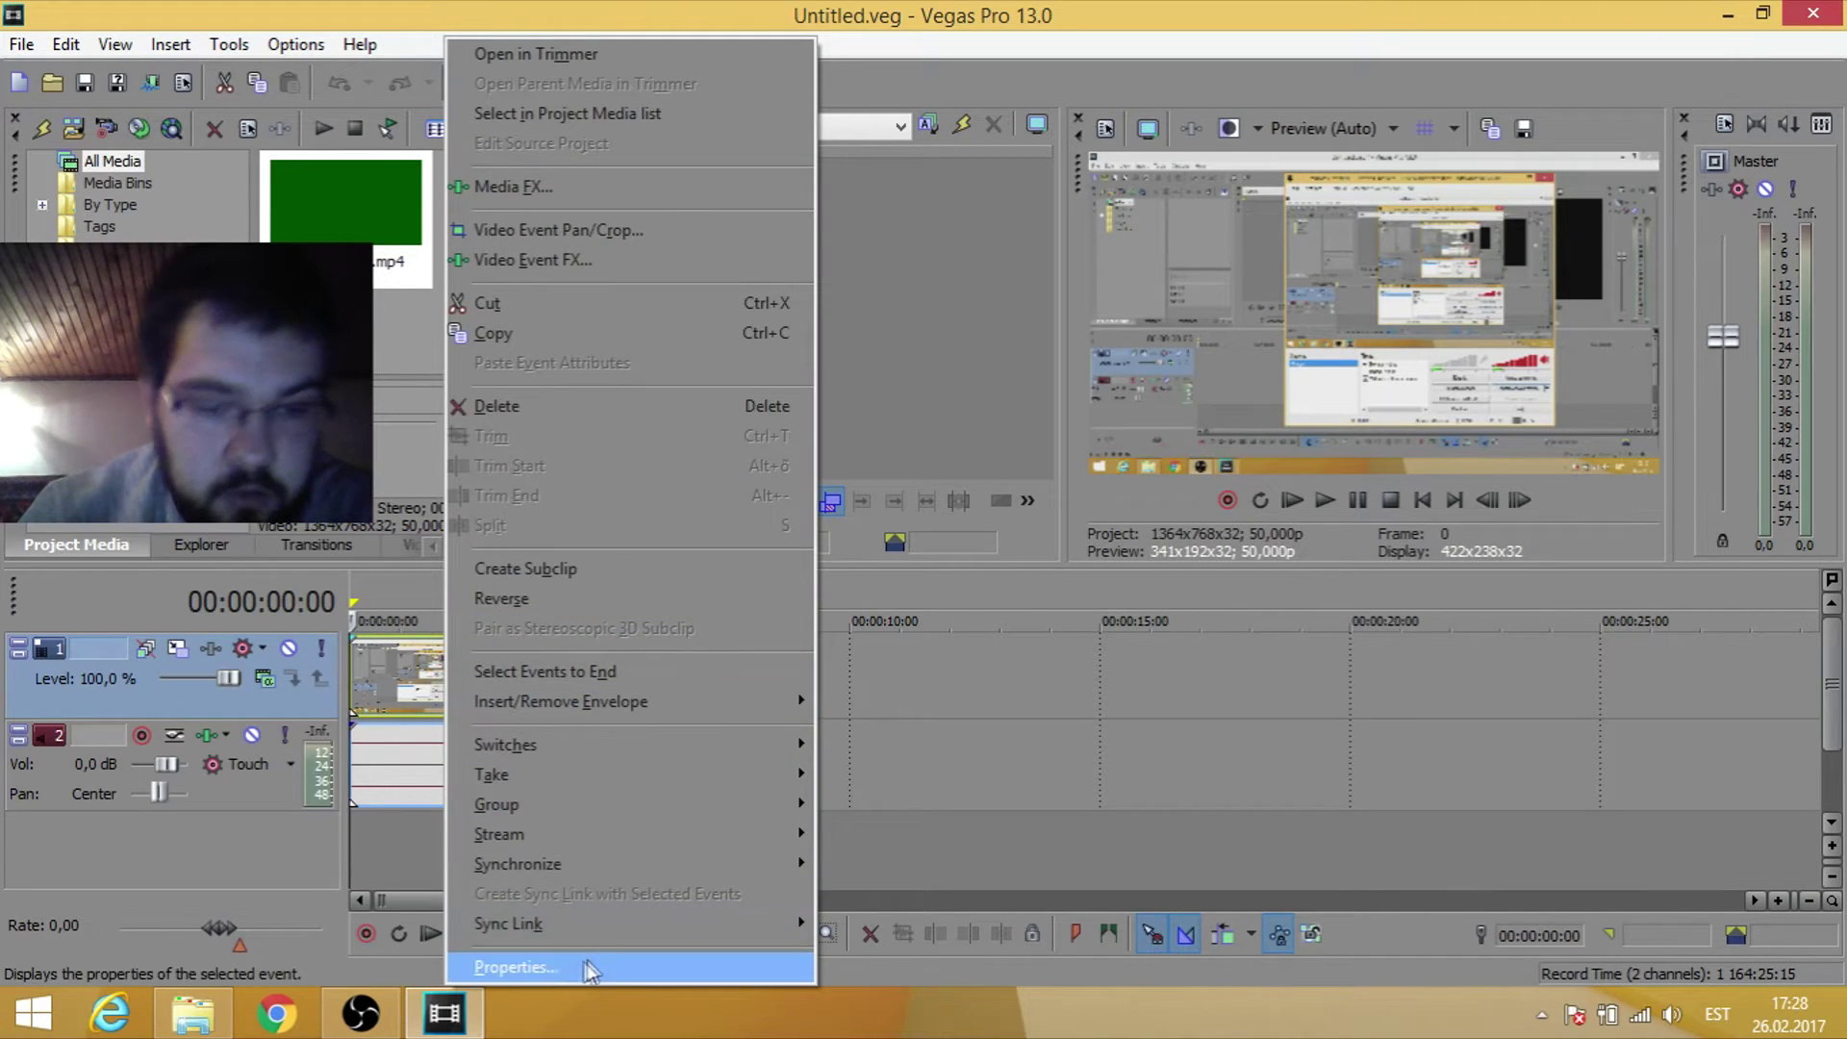
click(527, 966)
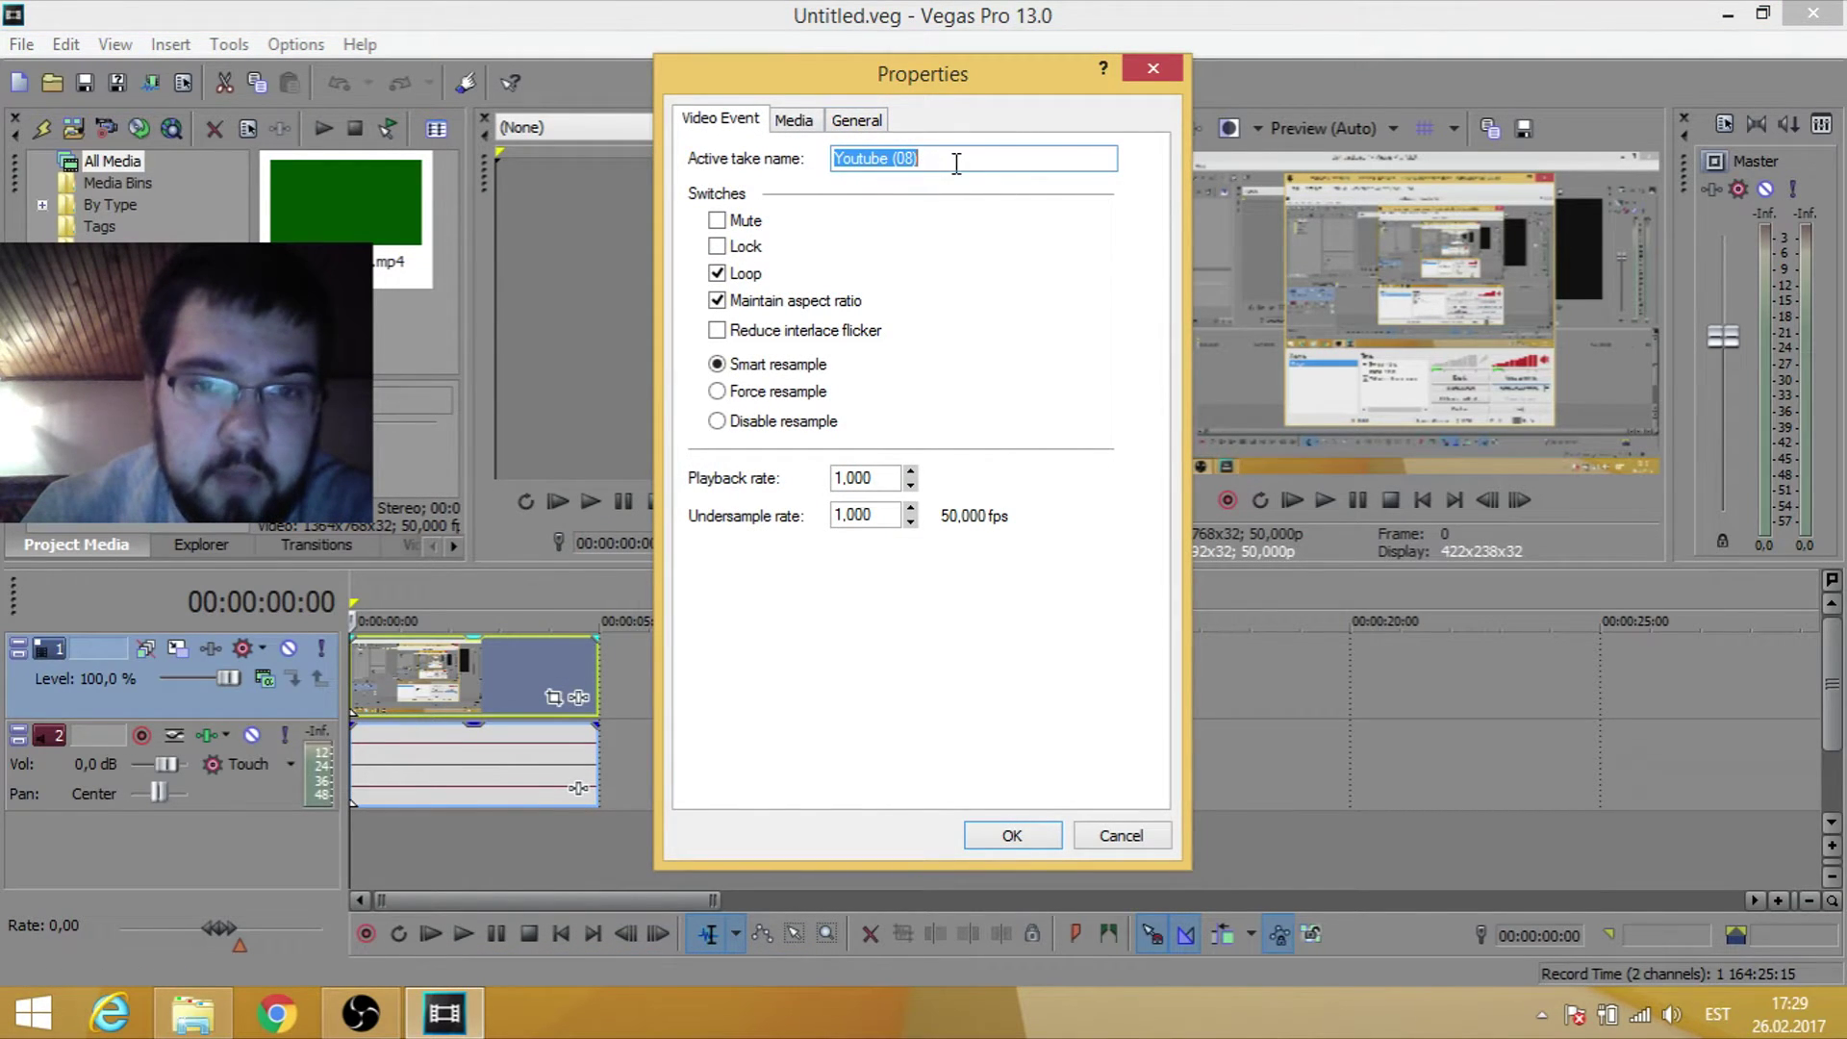
click(857, 120)
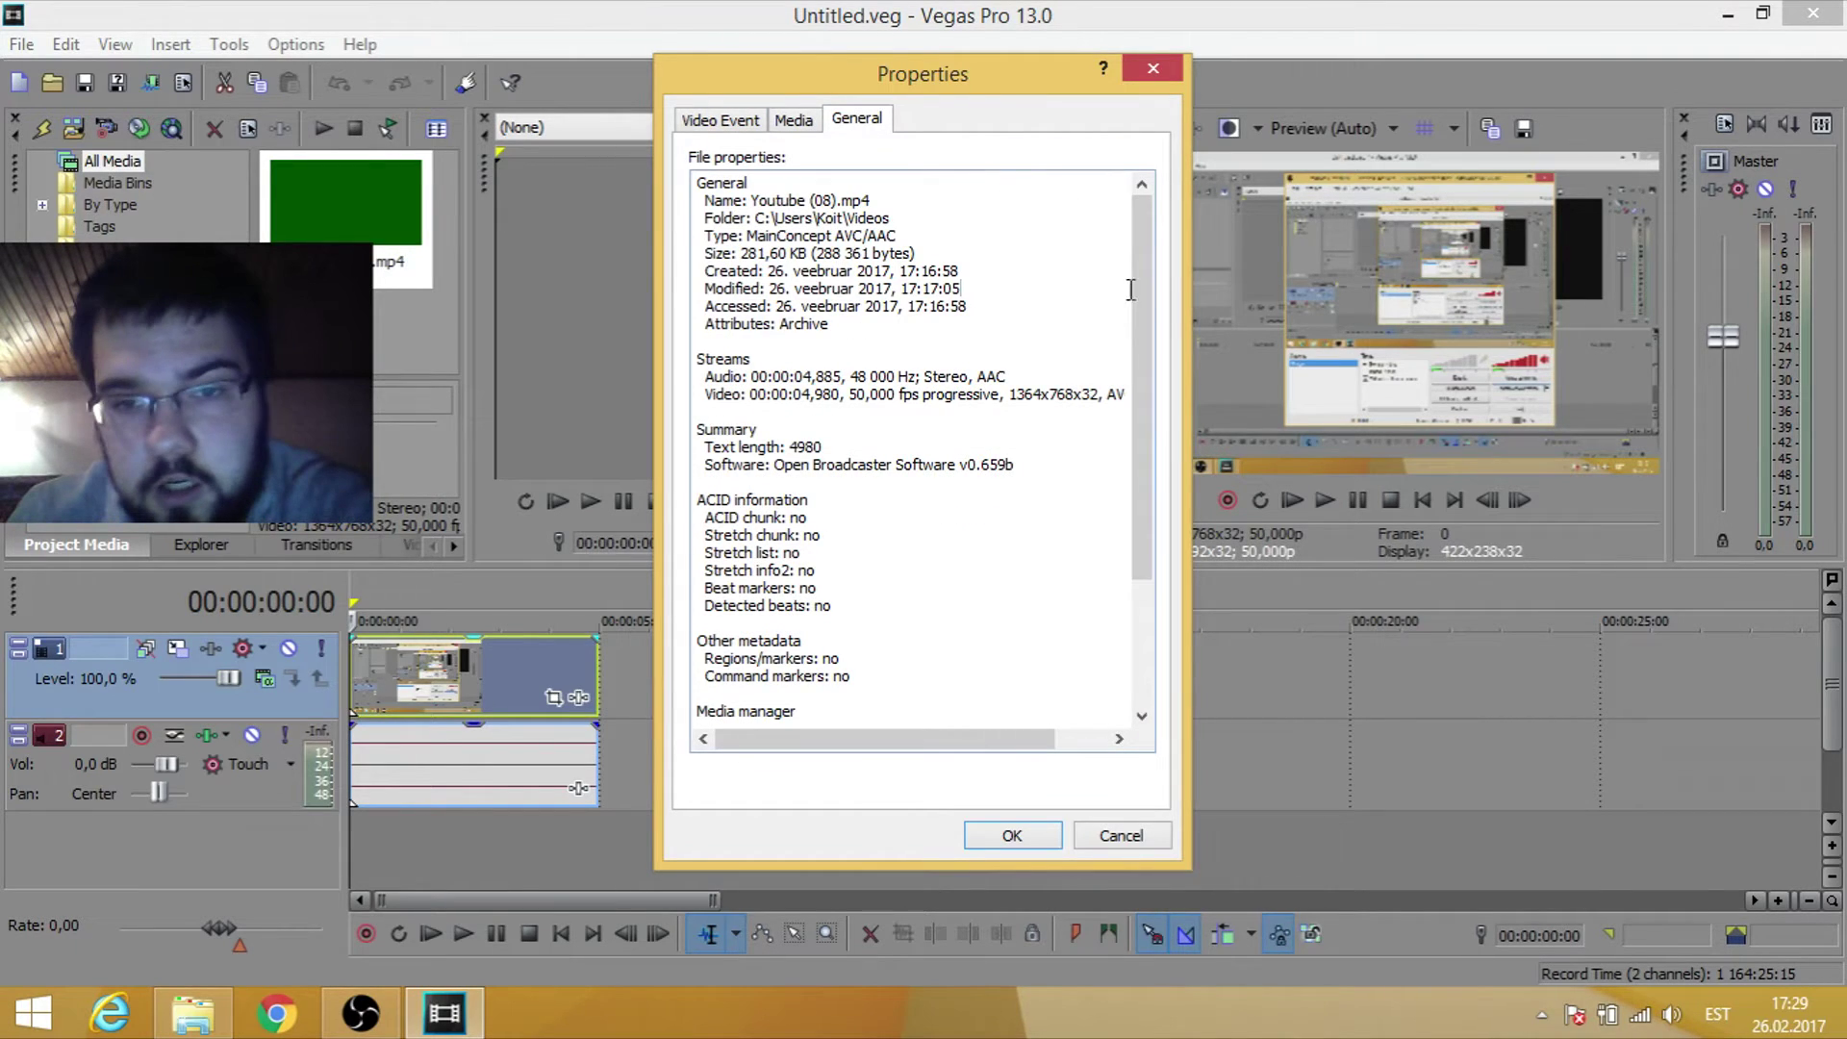
drag(1139, 312, 1139, 435)
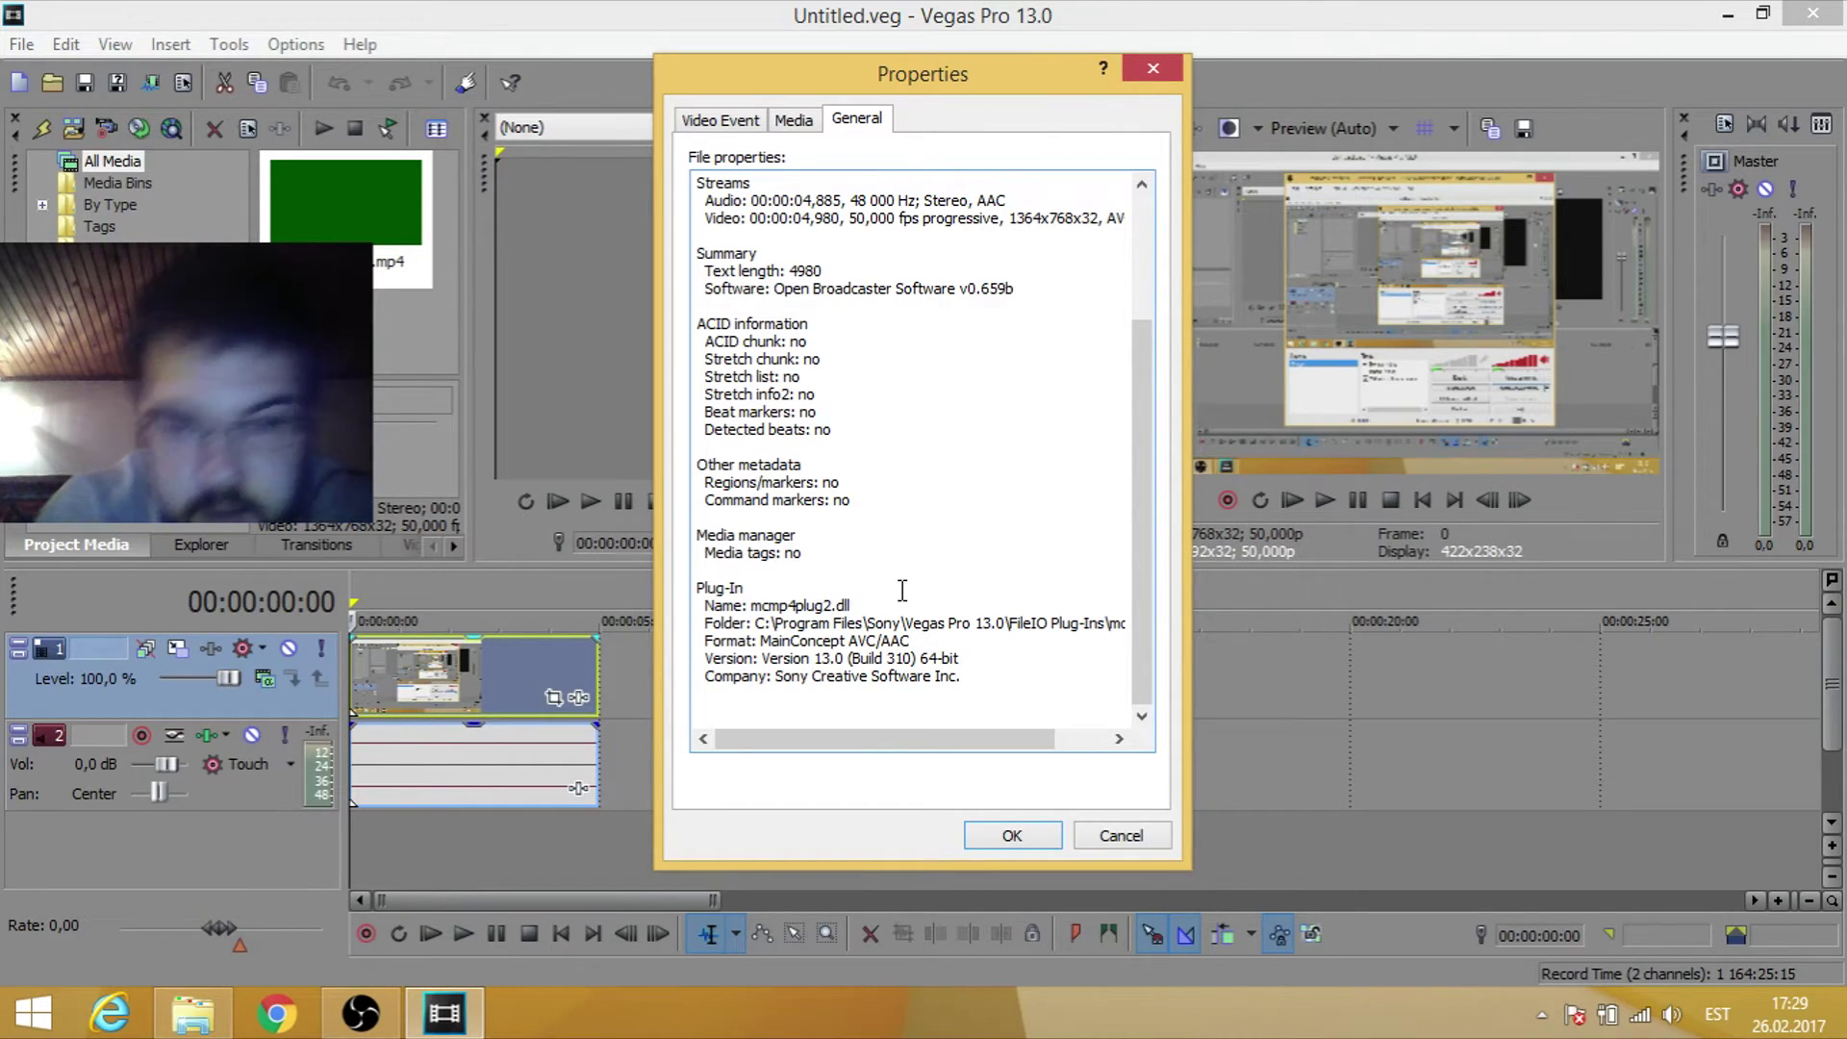
drag(947, 738, 1000, 741)
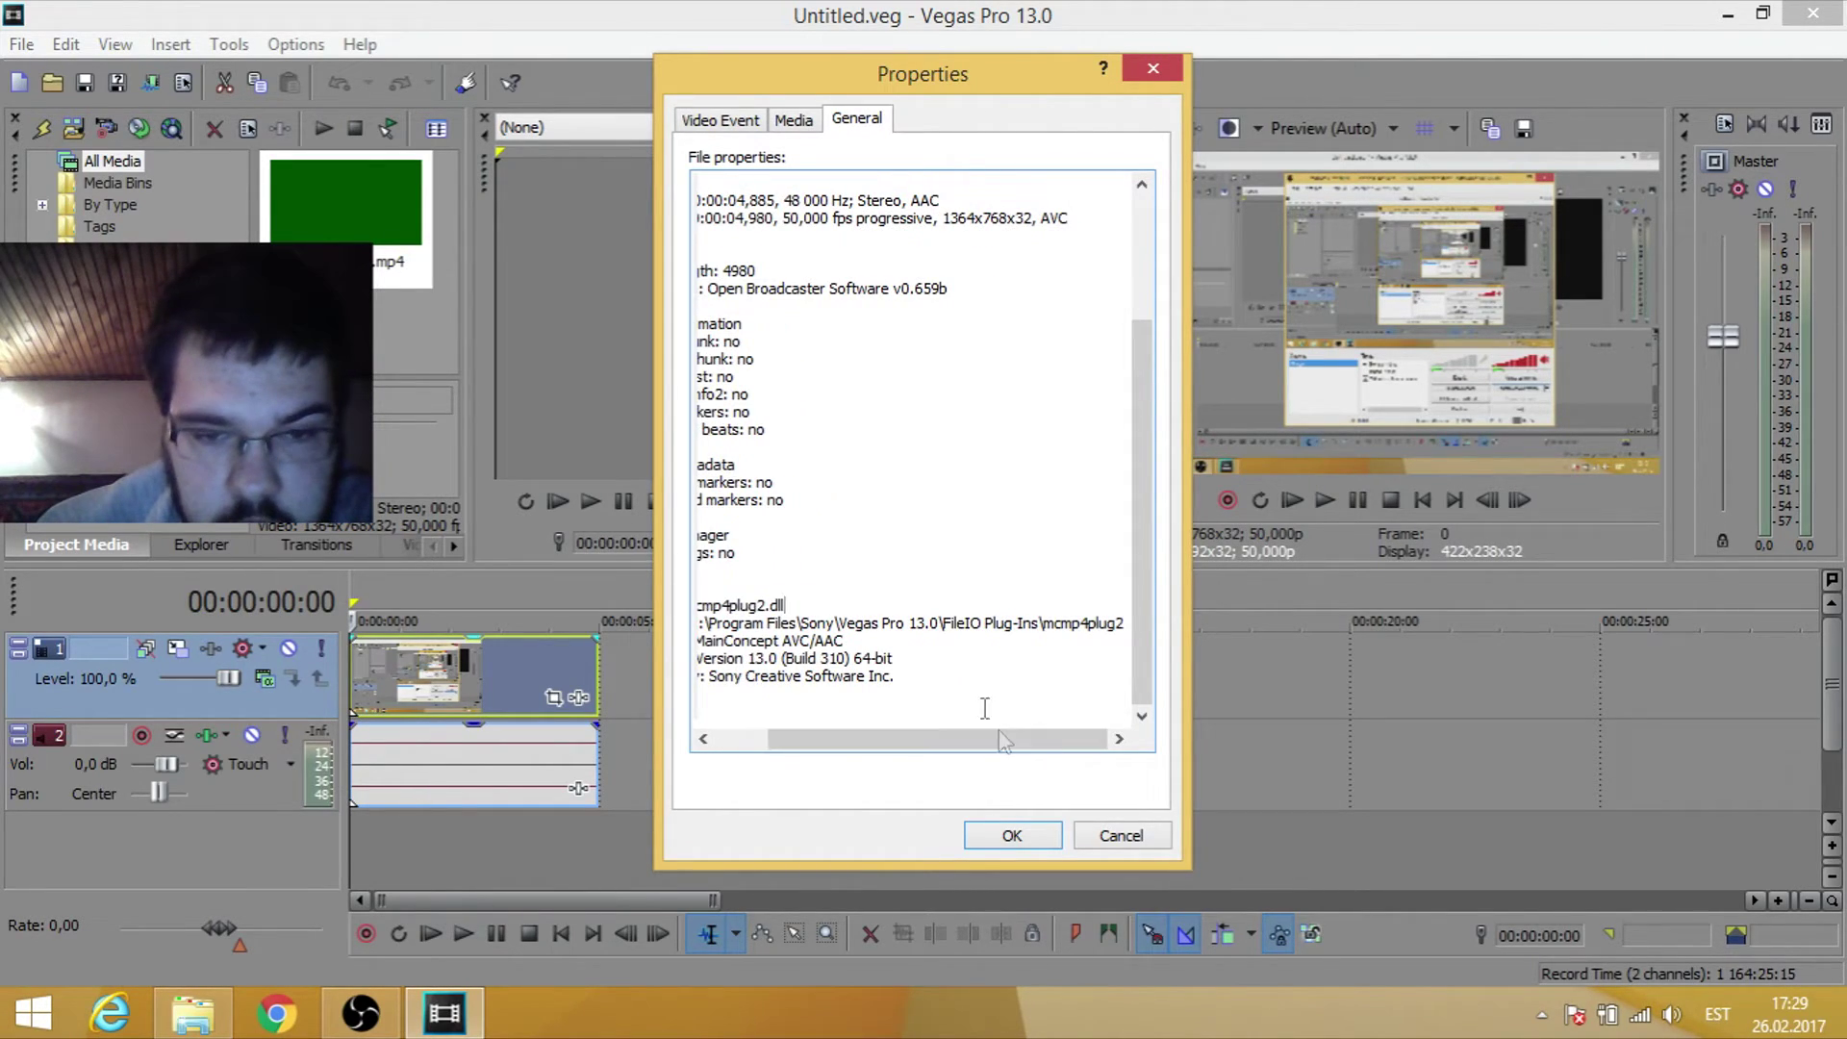
drag(700, 620, 1150, 625)
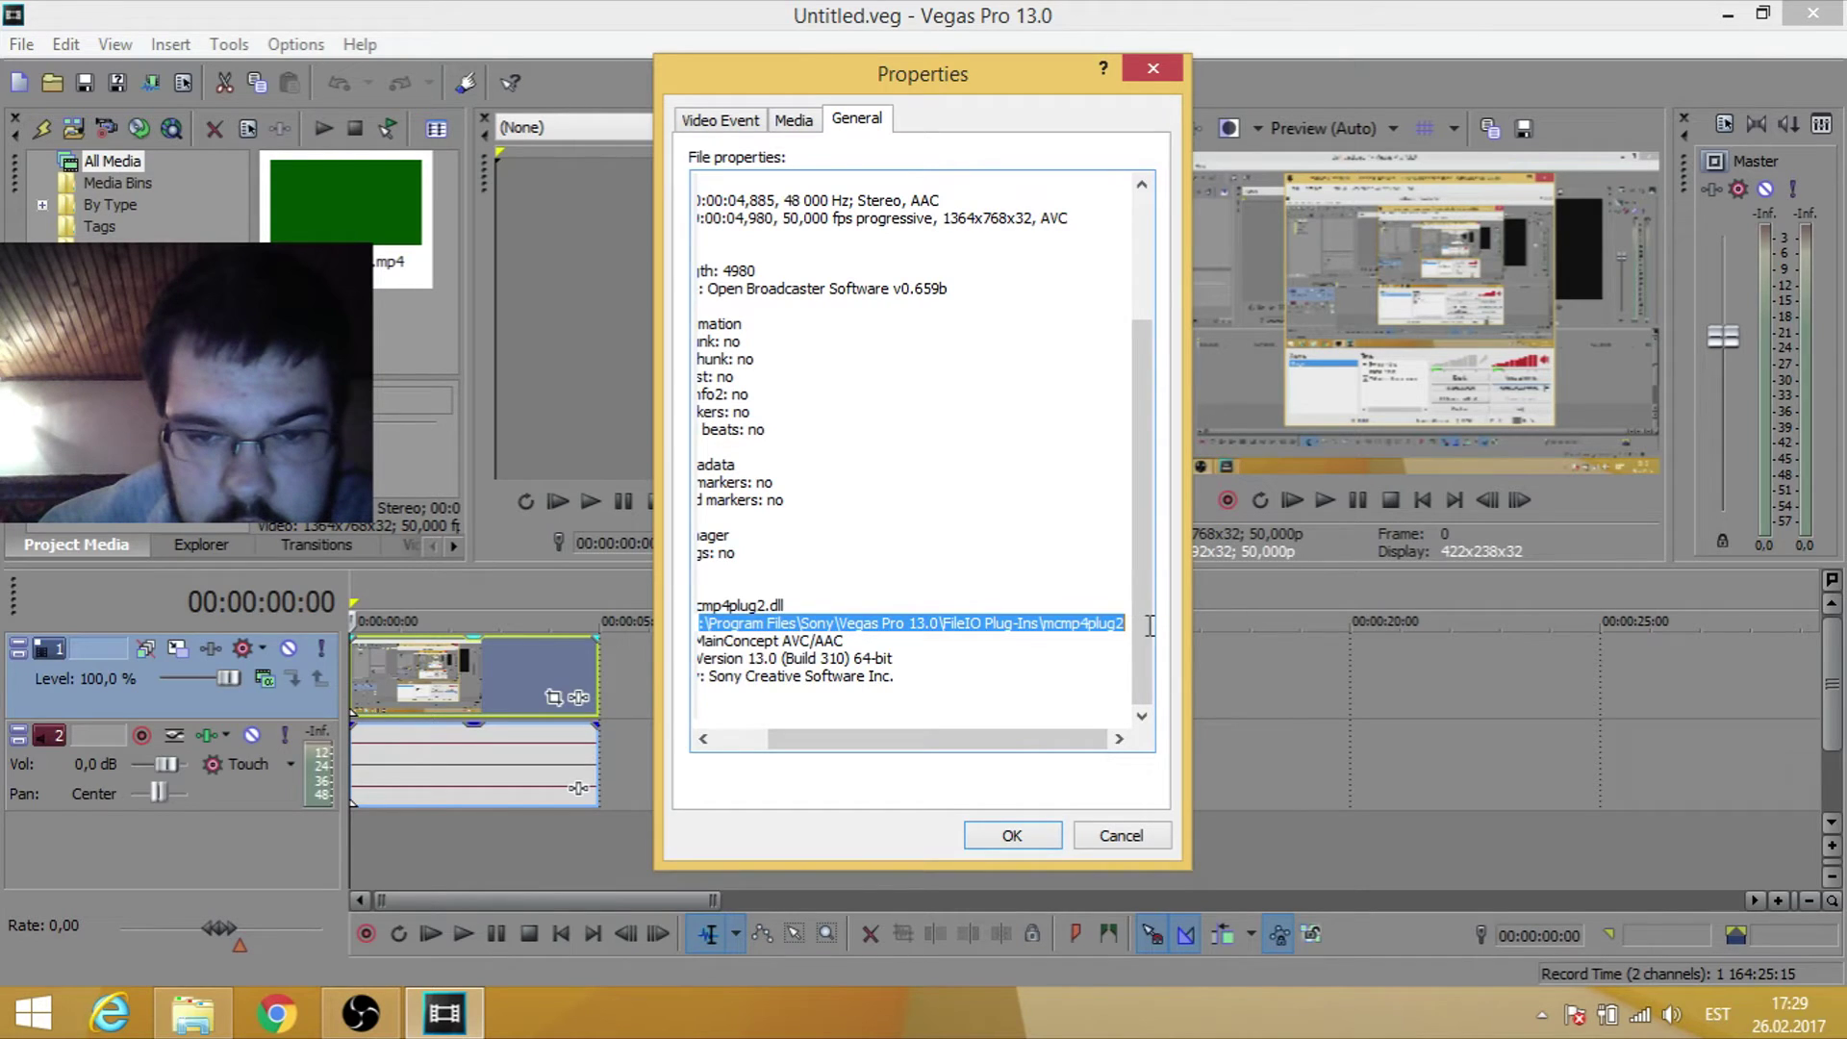
drag(982, 738, 928, 738)
drag(721, 623, 1189, 623)
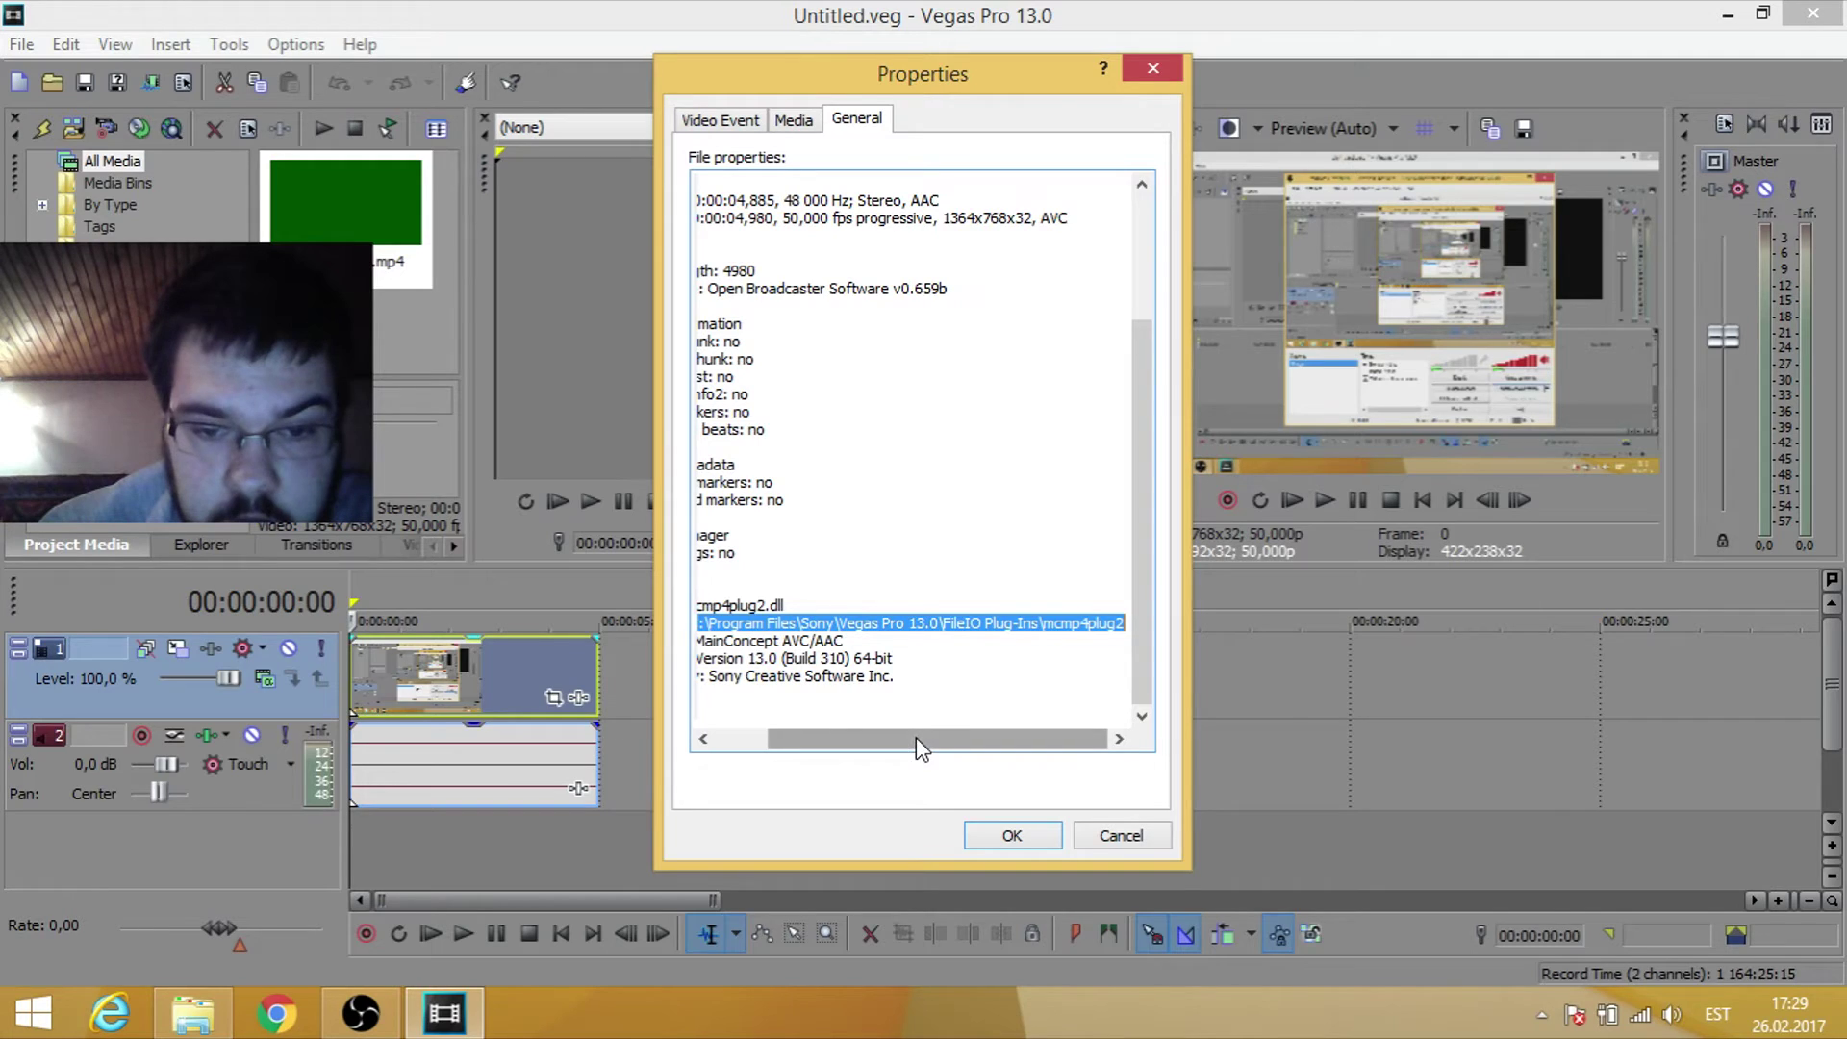
click(1012, 835)
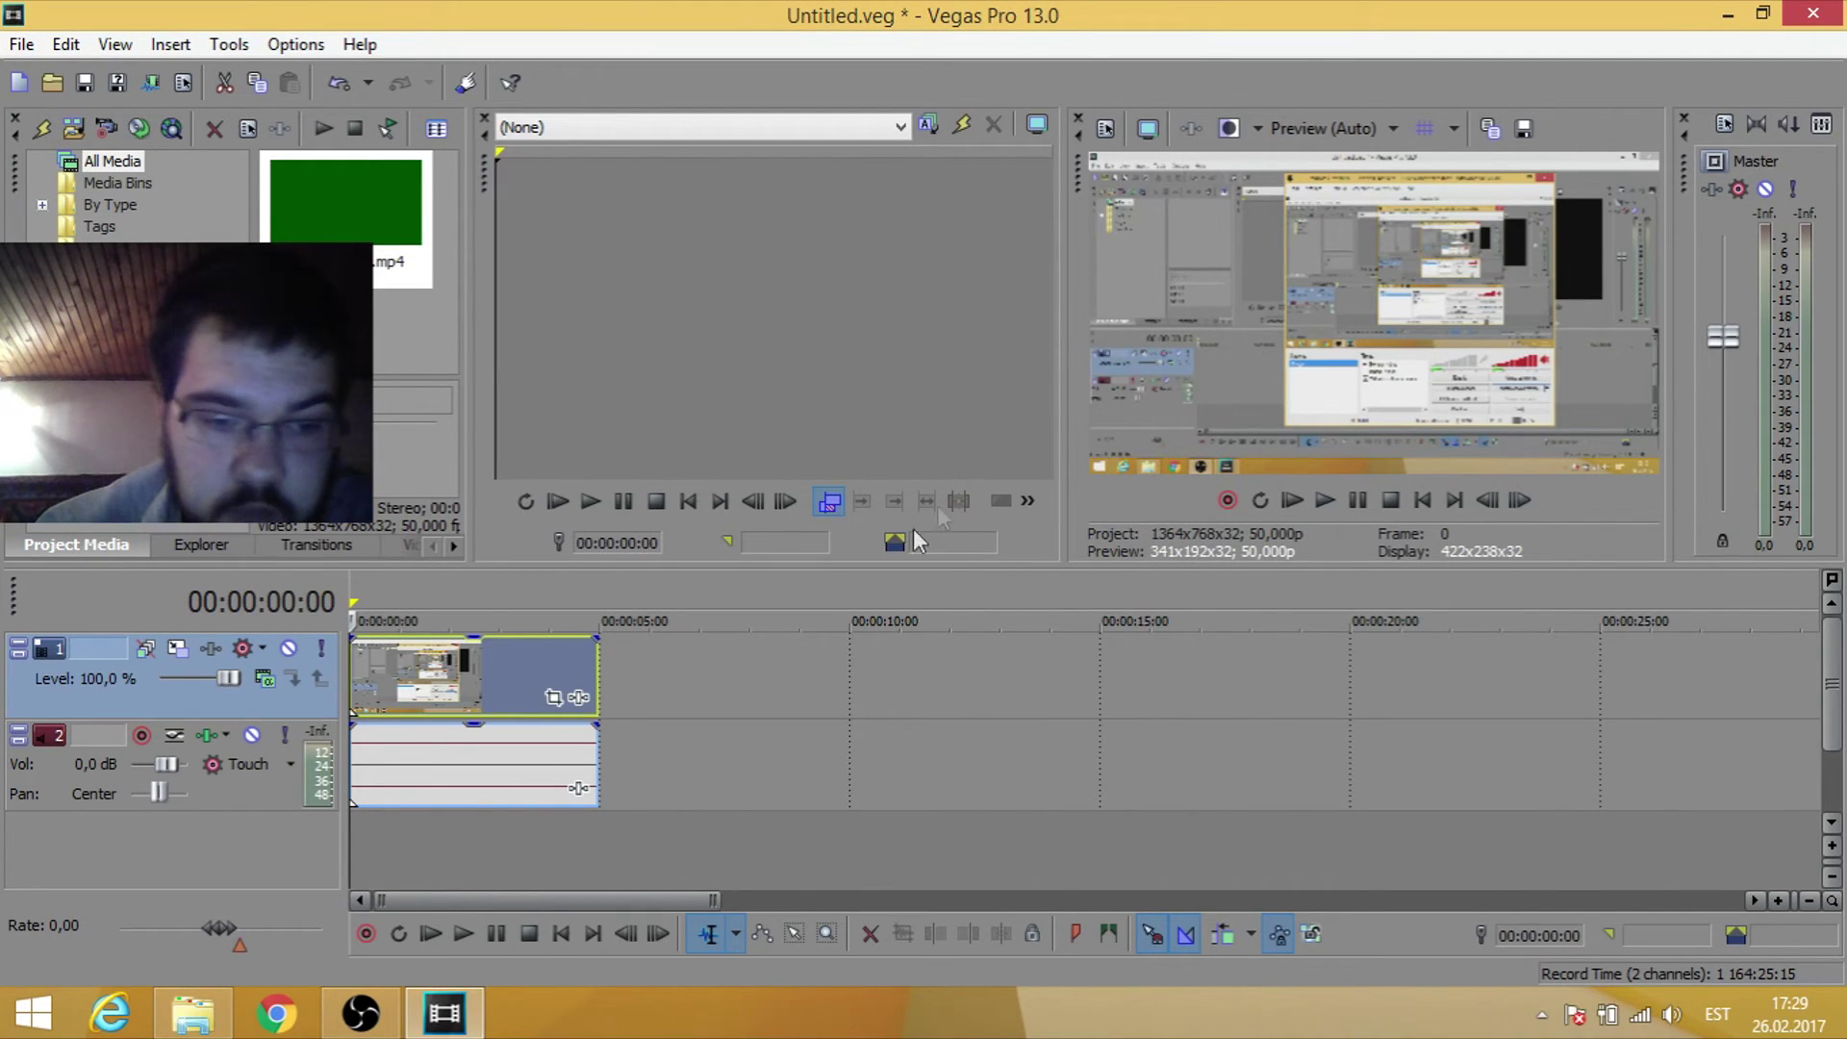